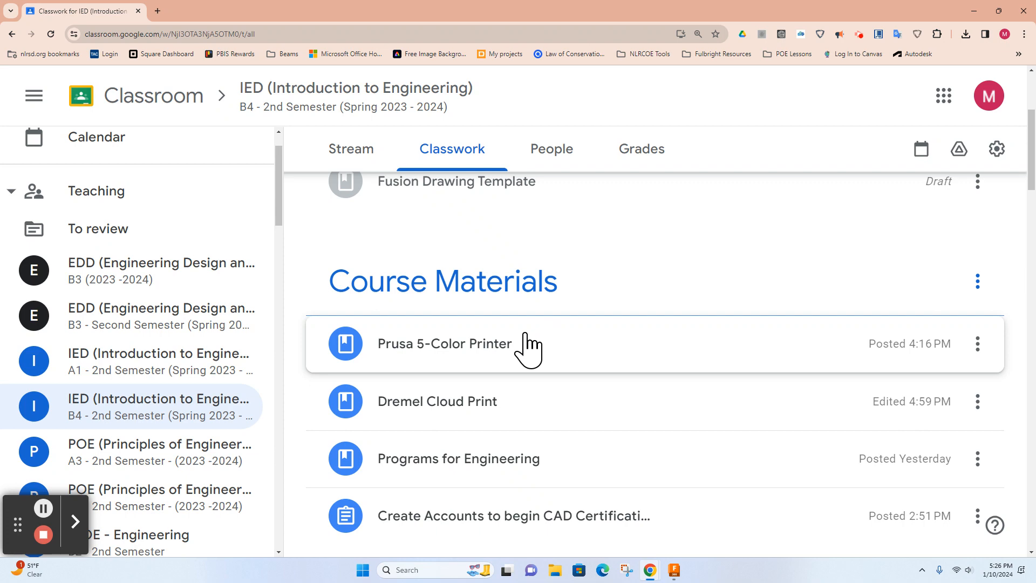
# Switch to Fusion 360, open the Mickey design and export it as the STL file Mickey v33, replacing the existing file
pyautogui.click(674, 571)
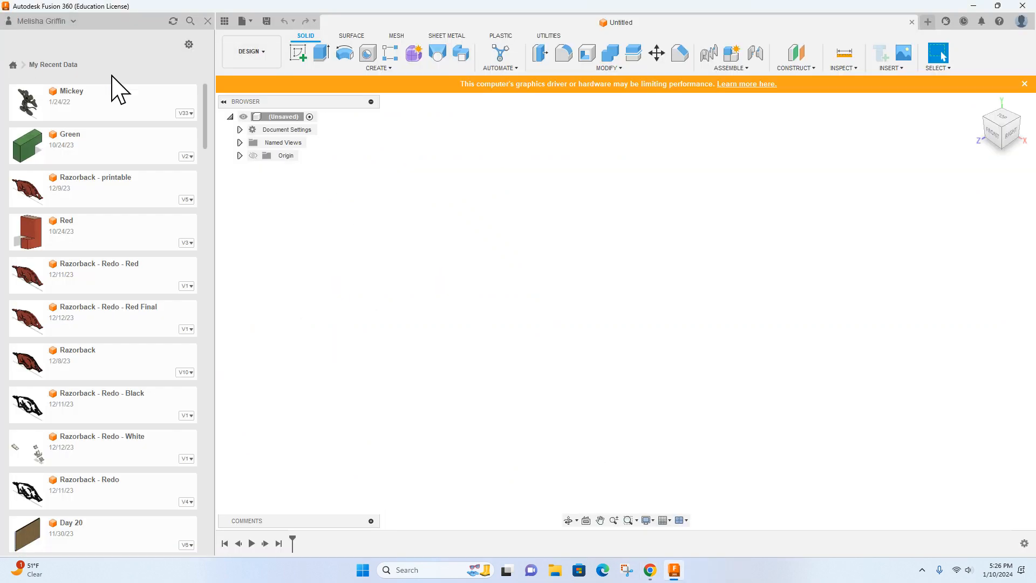
pyautogui.doubleClick(126, 101)
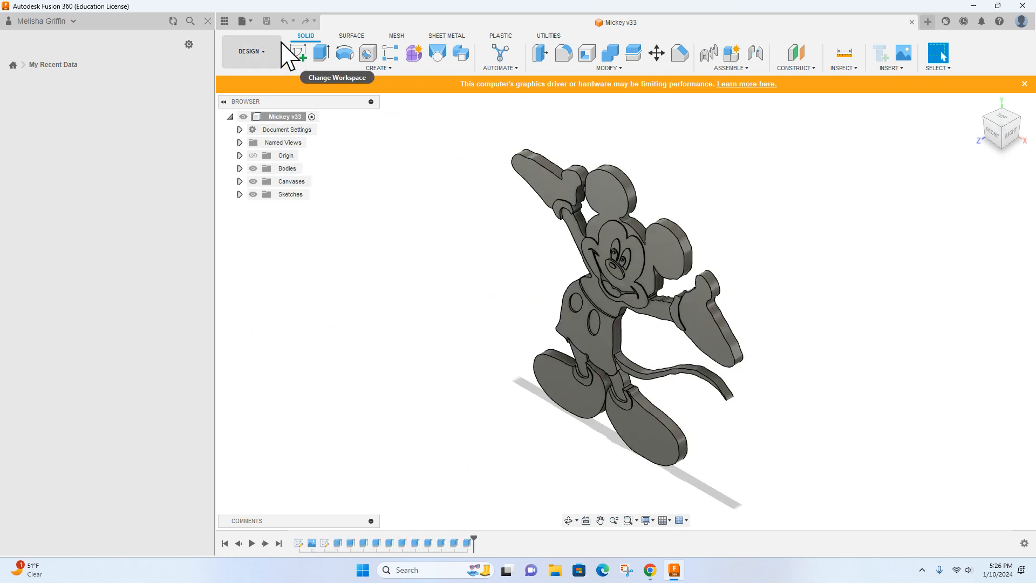
pyautogui.click(244, 22)
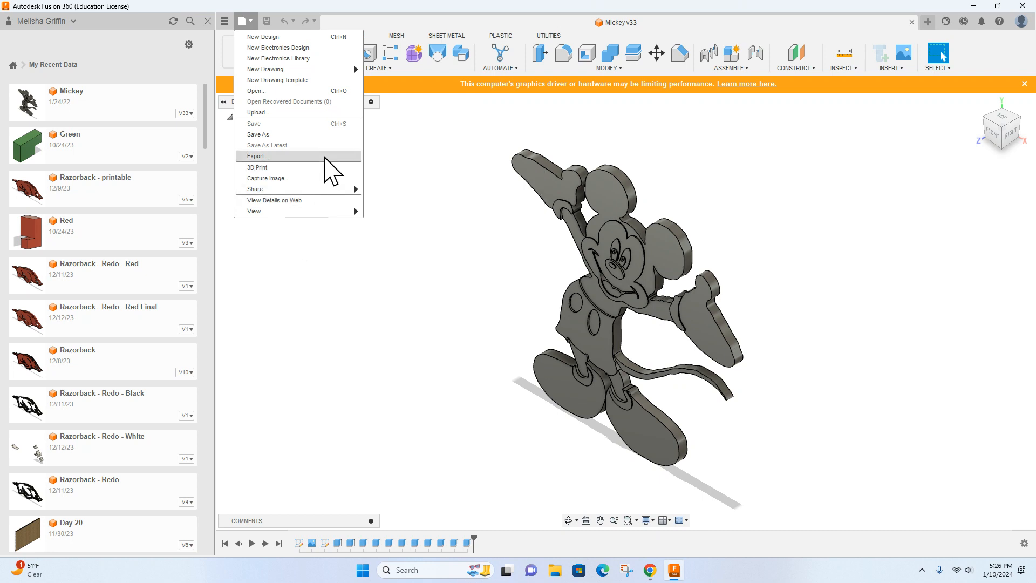
pyautogui.click(332, 168)
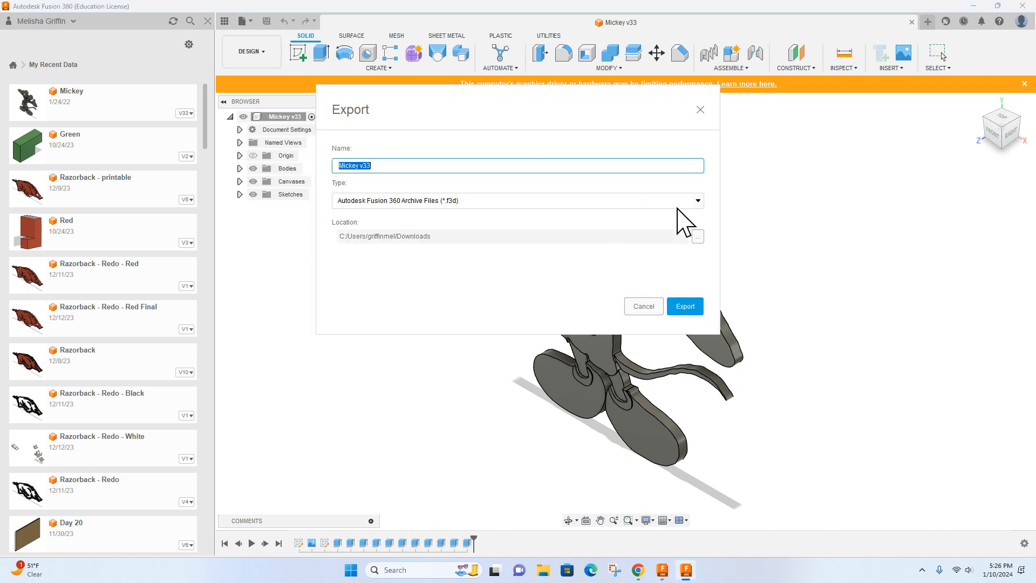
pyautogui.click(697, 201)
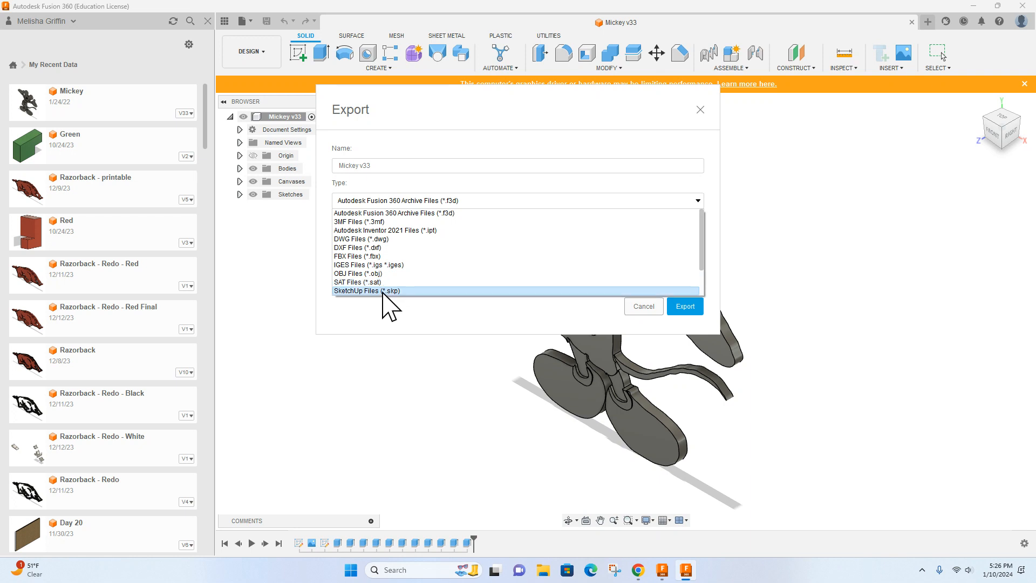
pyautogui.scroll(-2, 486, 271)
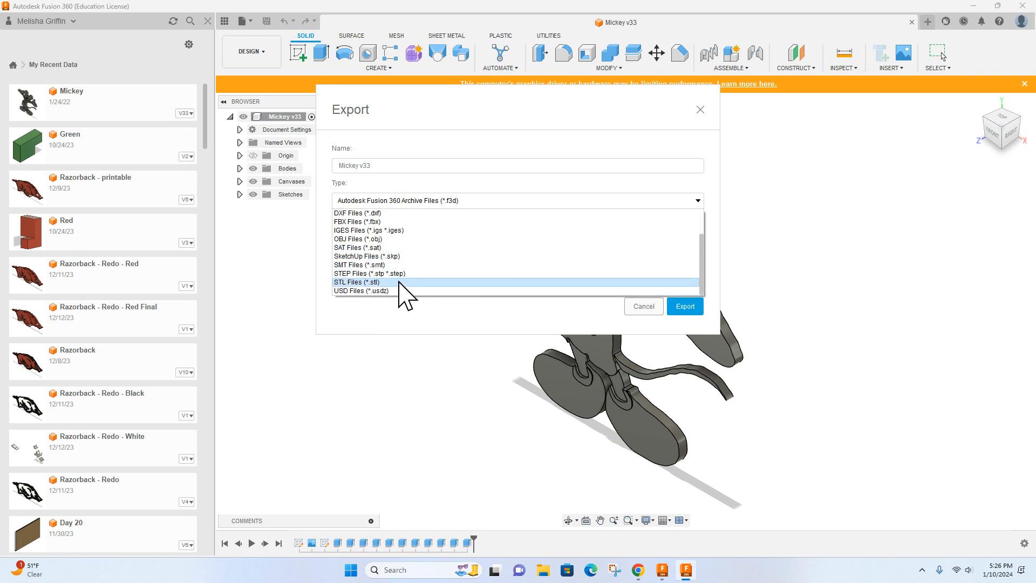
pyautogui.click(377, 282)
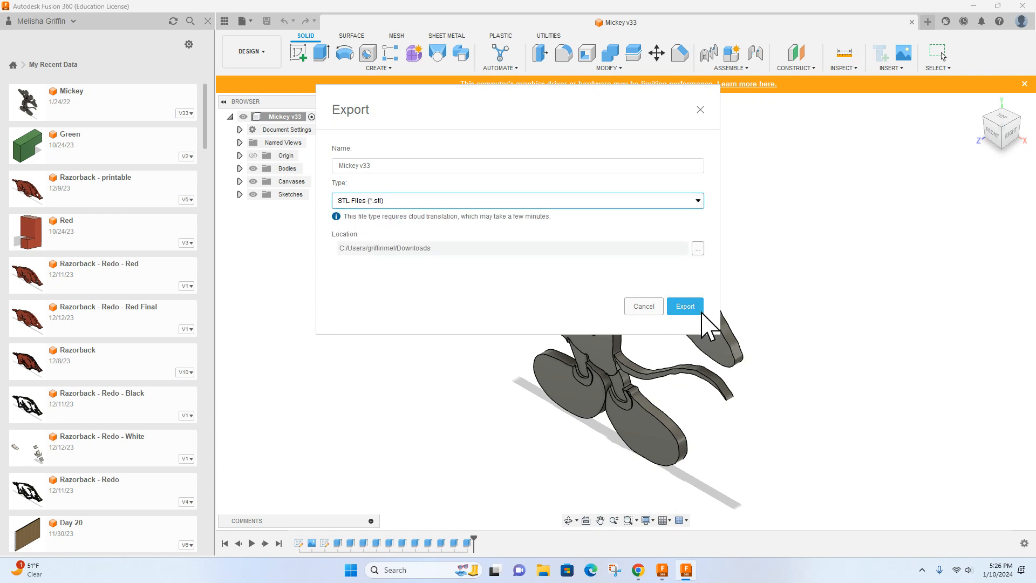
pyautogui.click(684, 306)
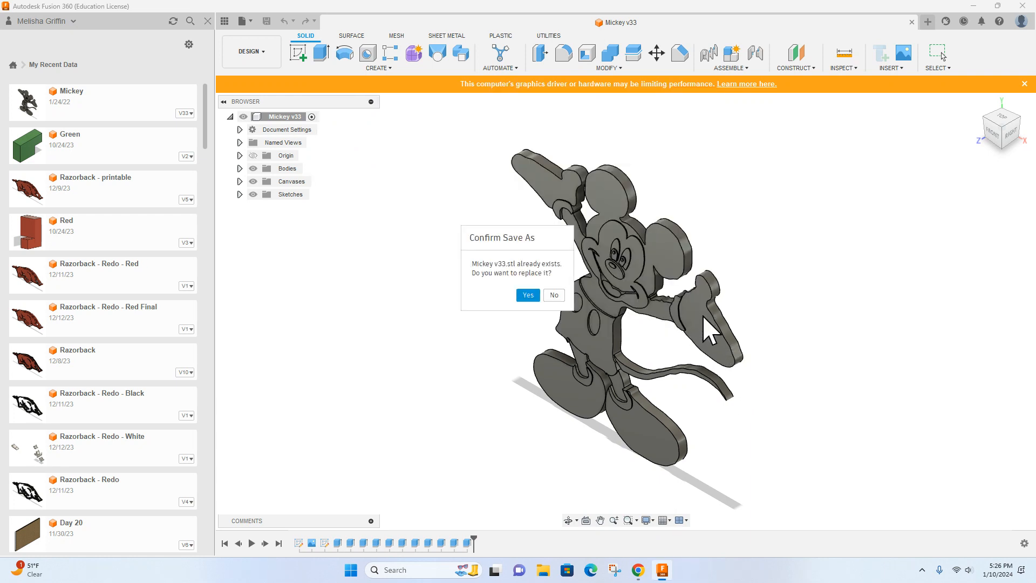
pyautogui.click(528, 295)
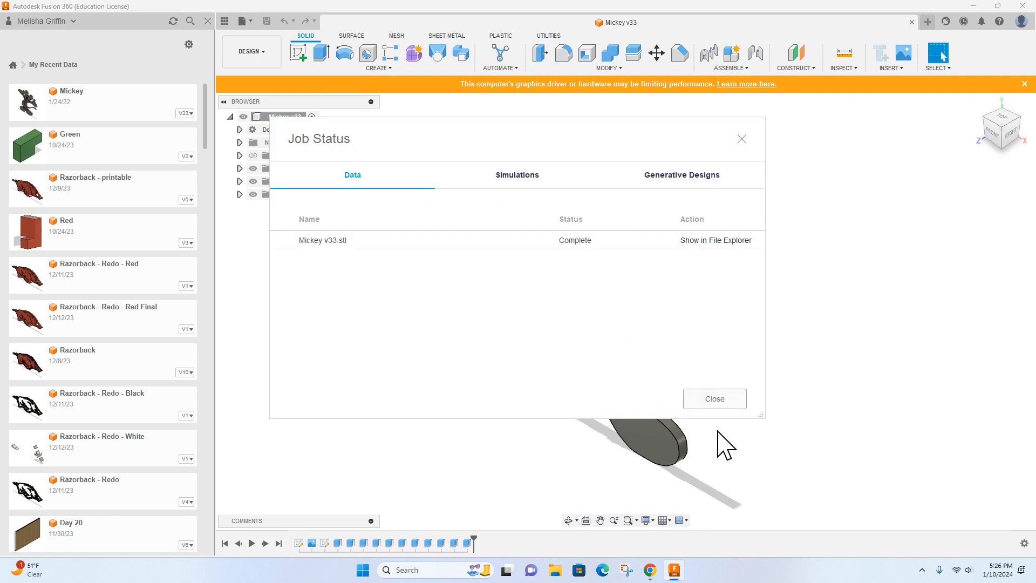
pyautogui.click(715, 399)
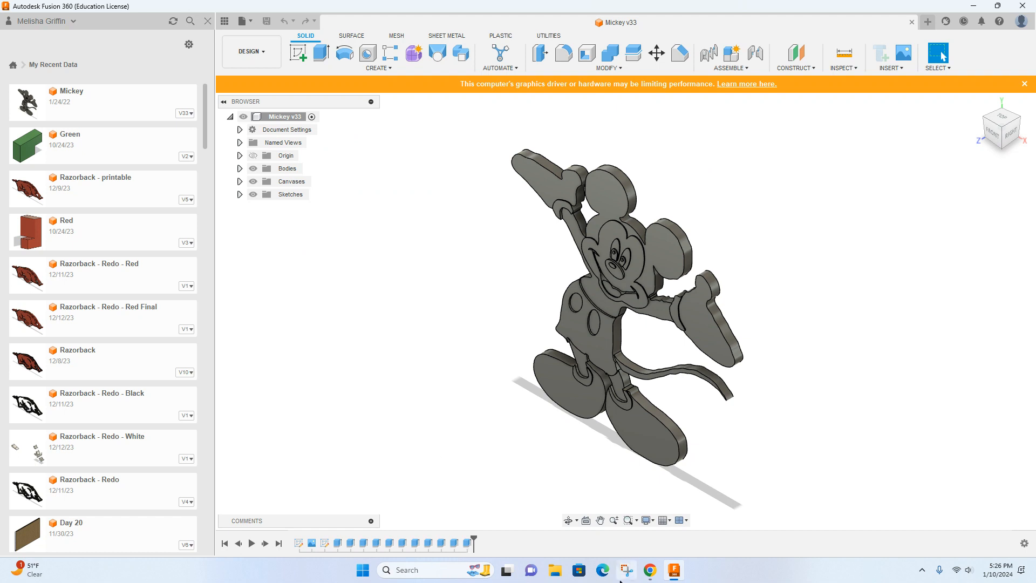
# Launch PrusaSlicer 2.7.1 and dismiss its request to send system information
pyautogui.moveTo(657, 576)
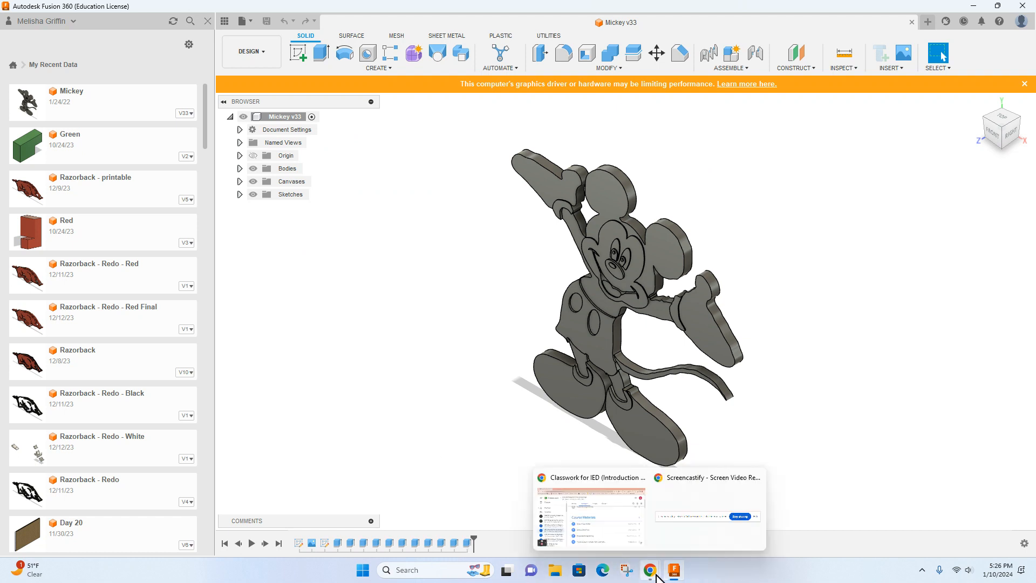
pyautogui.click(416, 565)
pyautogui.write('prusa')
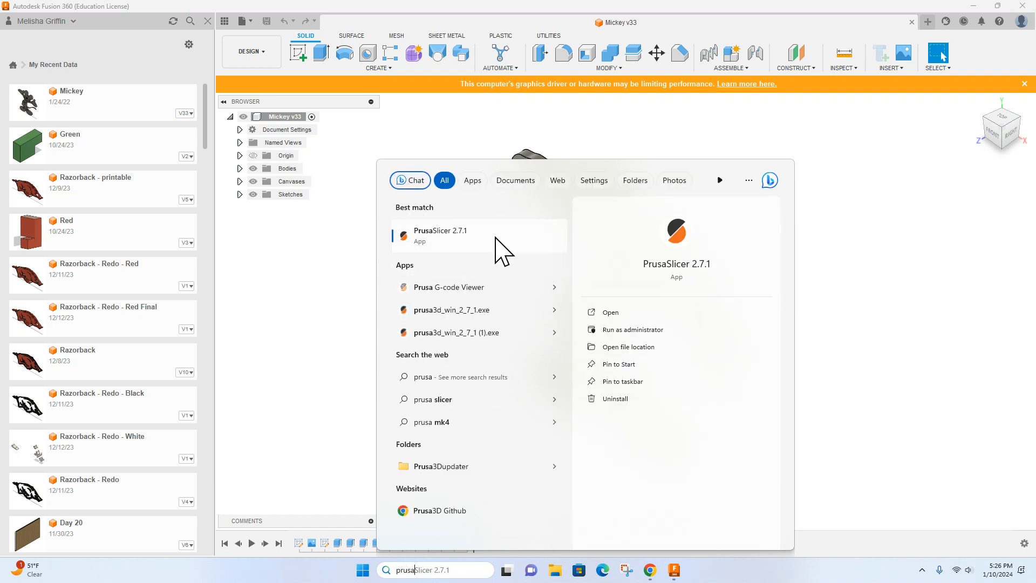
pyautogui.click(496, 237)
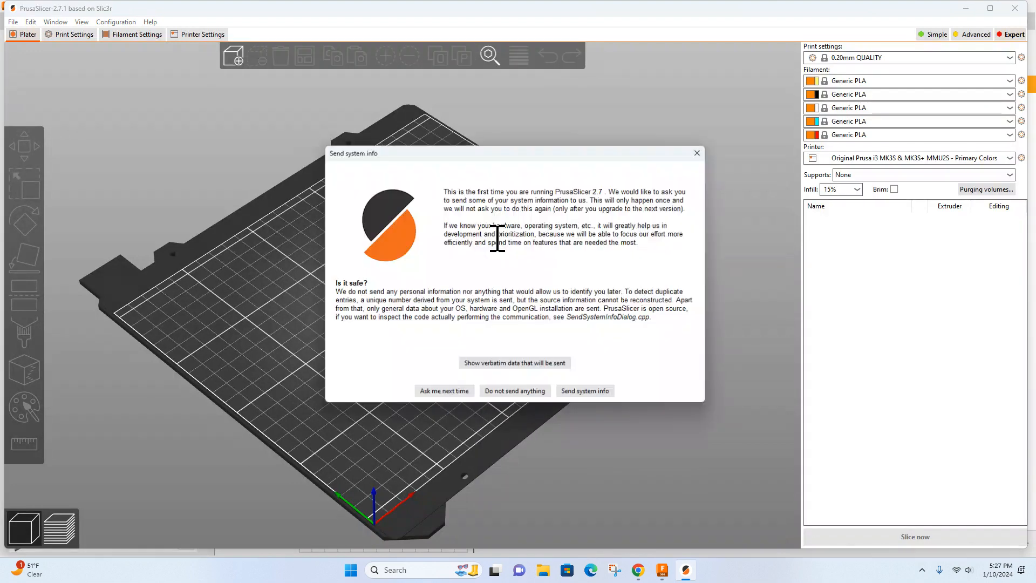
pyautogui.click(702, 154)
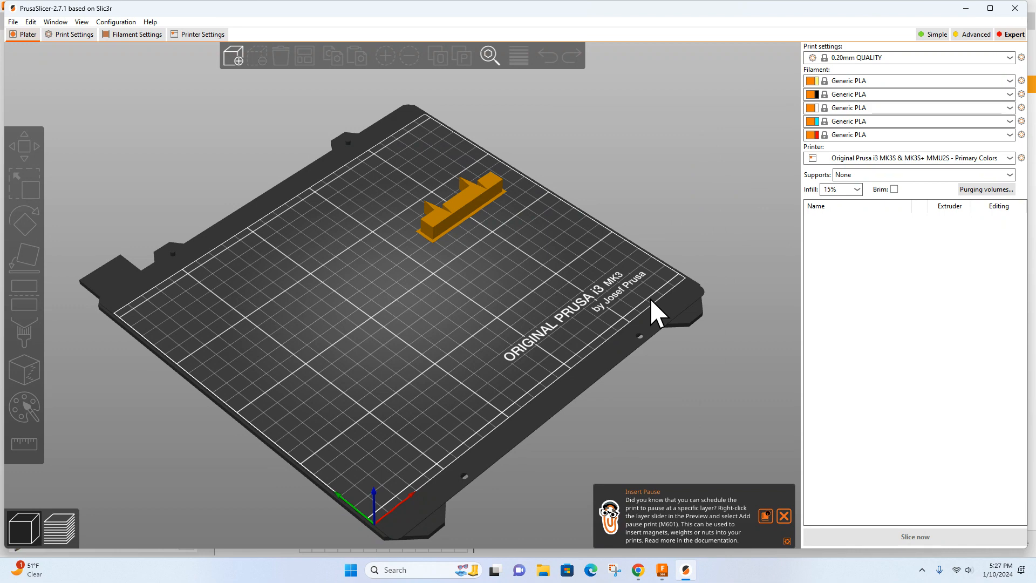
# Import Mickey v33.stl from the Downloads folder onto the print bed
pyautogui.click(238, 56)
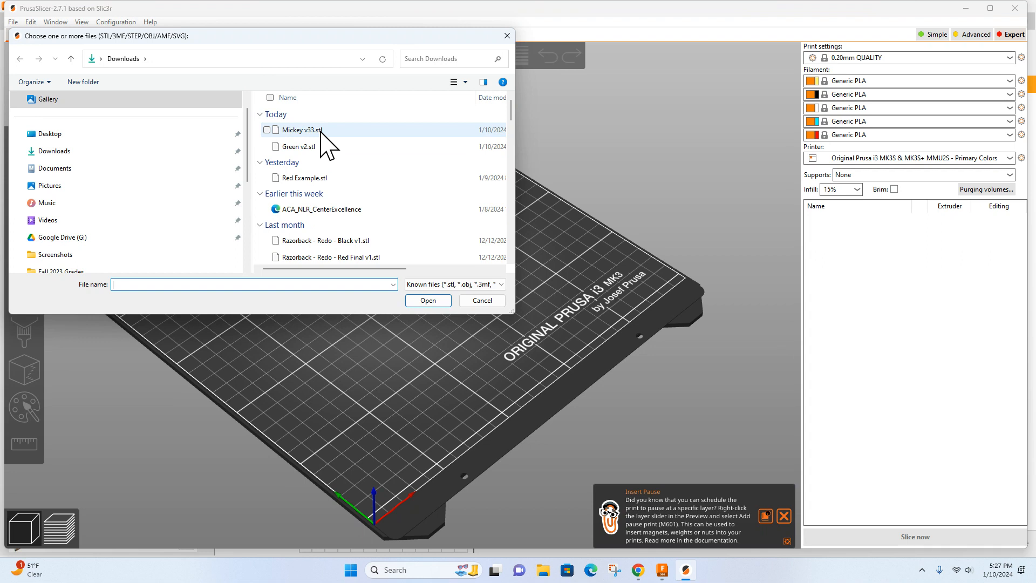
pyautogui.click(321, 132)
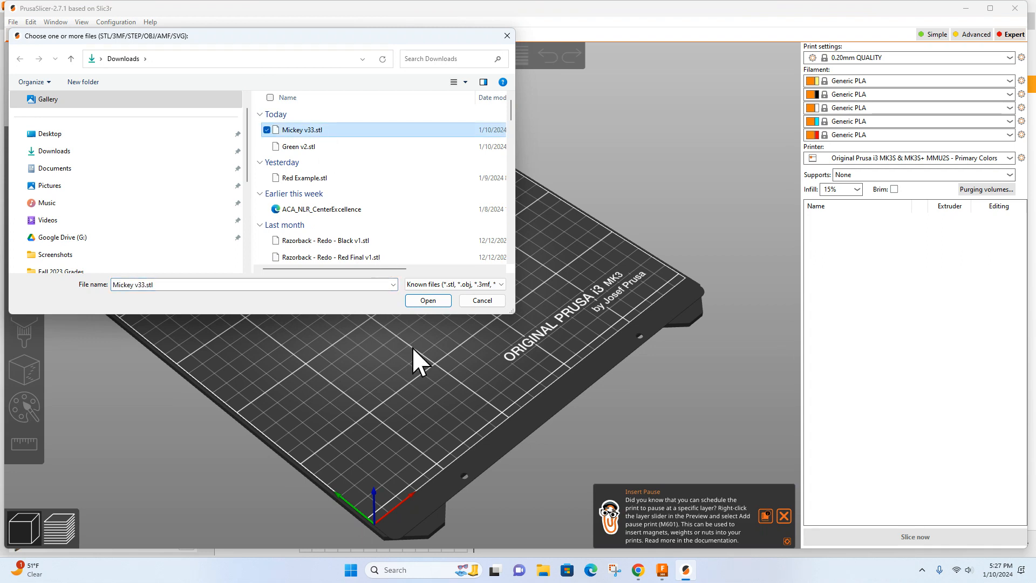
pyautogui.click(436, 303)
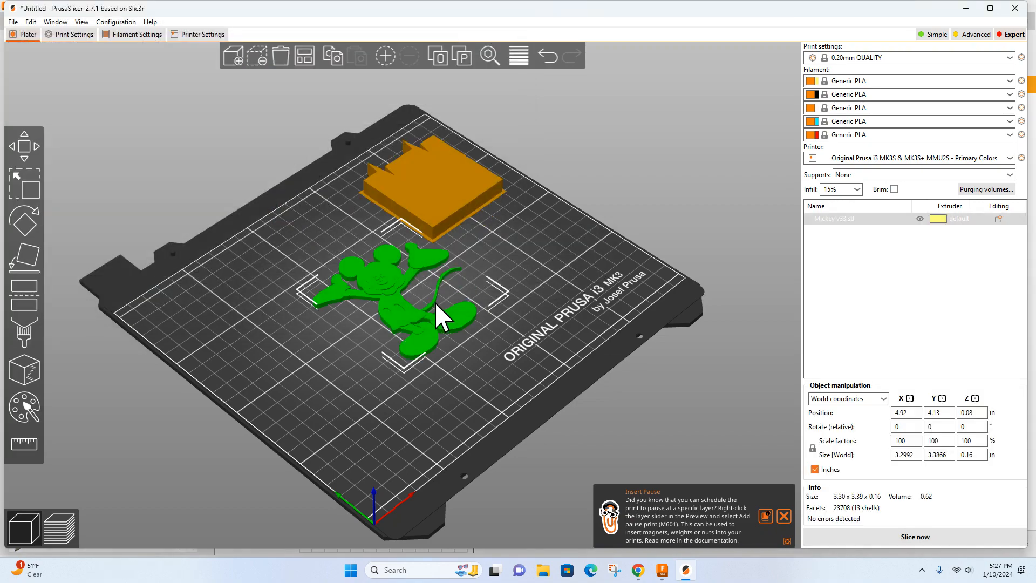
# Move the Mickey model along the X axis to a position of about 3.5 in
pyautogui.moveTo(500, 300); pyautogui.dragTo(452, 354)
pyautogui.scroll(3, 458, 367)
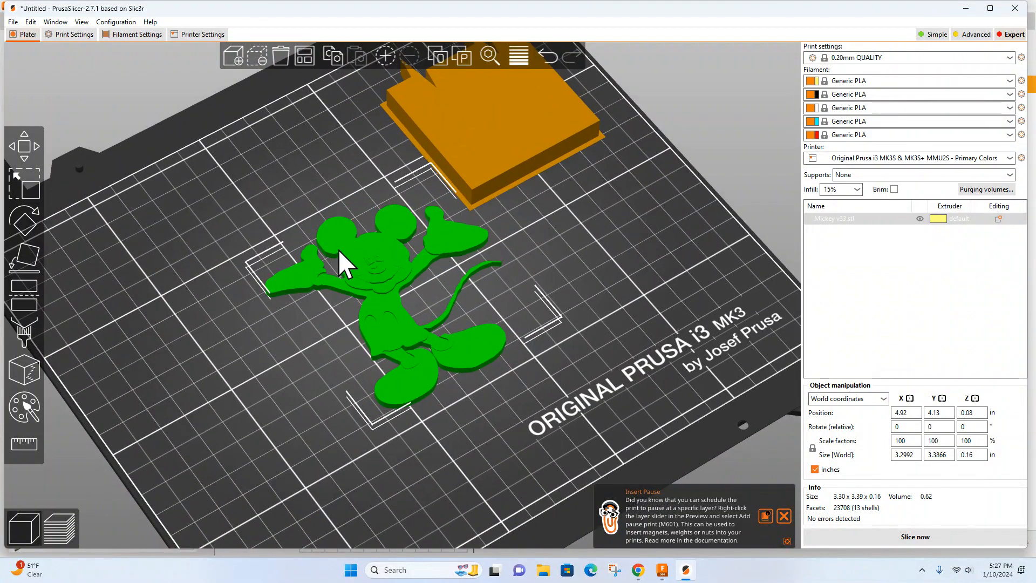
pyautogui.click(28, 159)
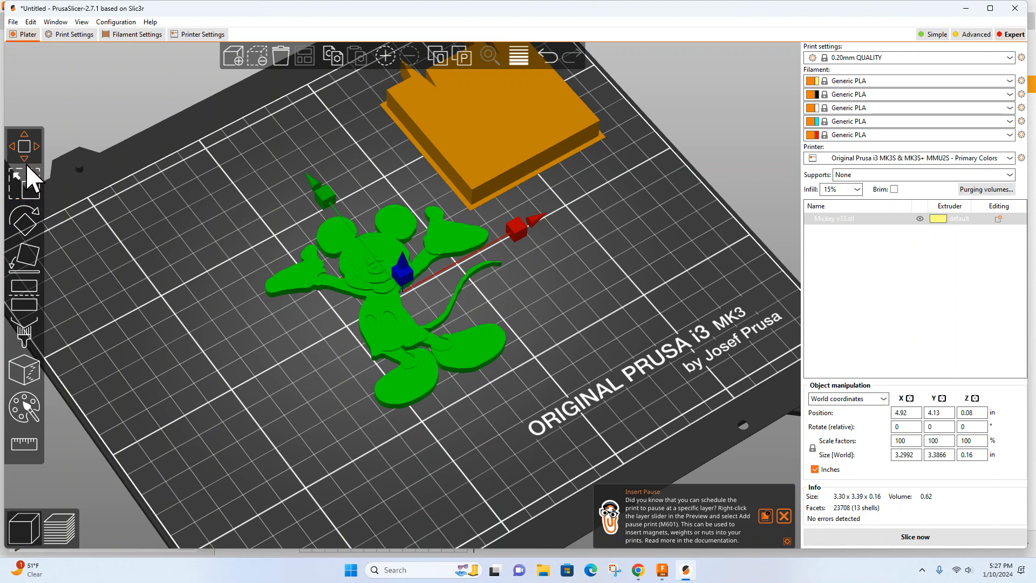
pyautogui.click(28, 186)
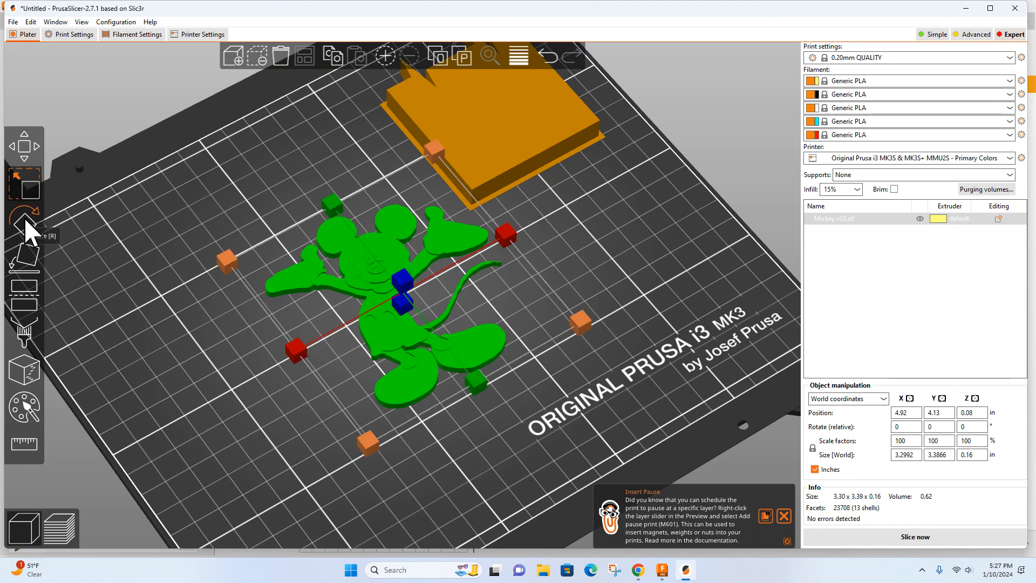
pyautogui.click(25, 223)
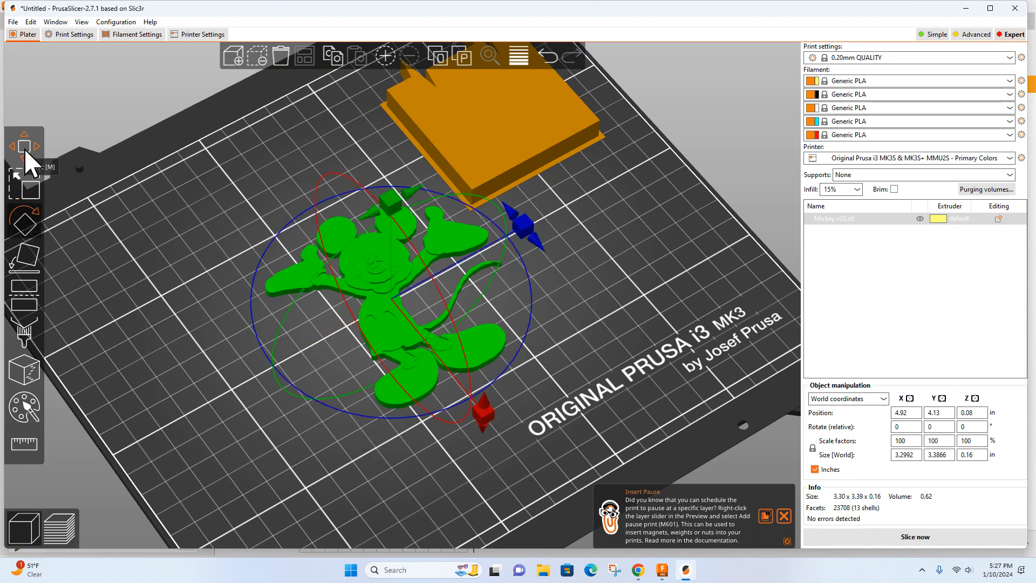
pyautogui.click(28, 159)
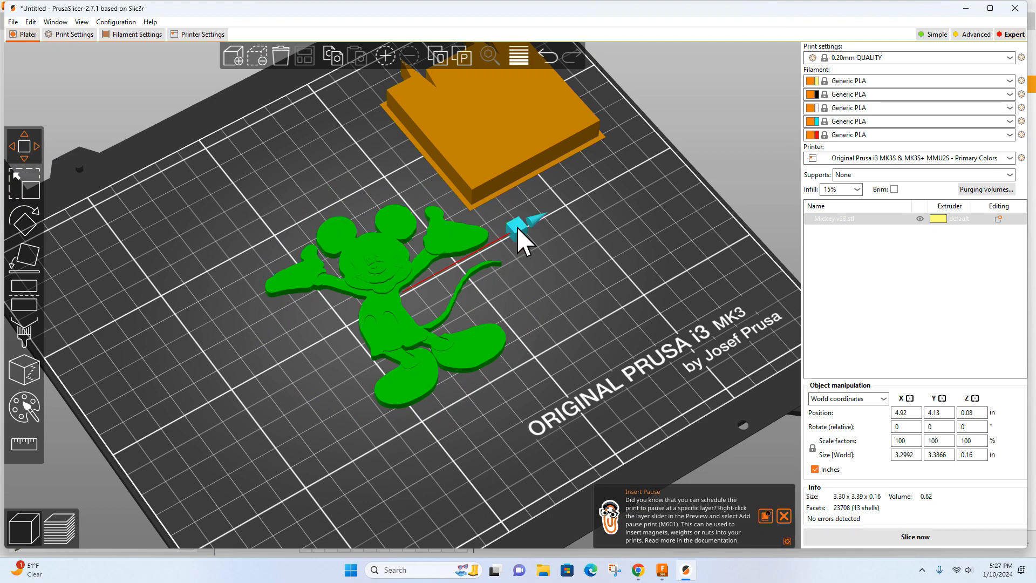
pyautogui.moveTo(517, 227); pyautogui.dragTo(435, 265)
pyautogui.click(27, 192)
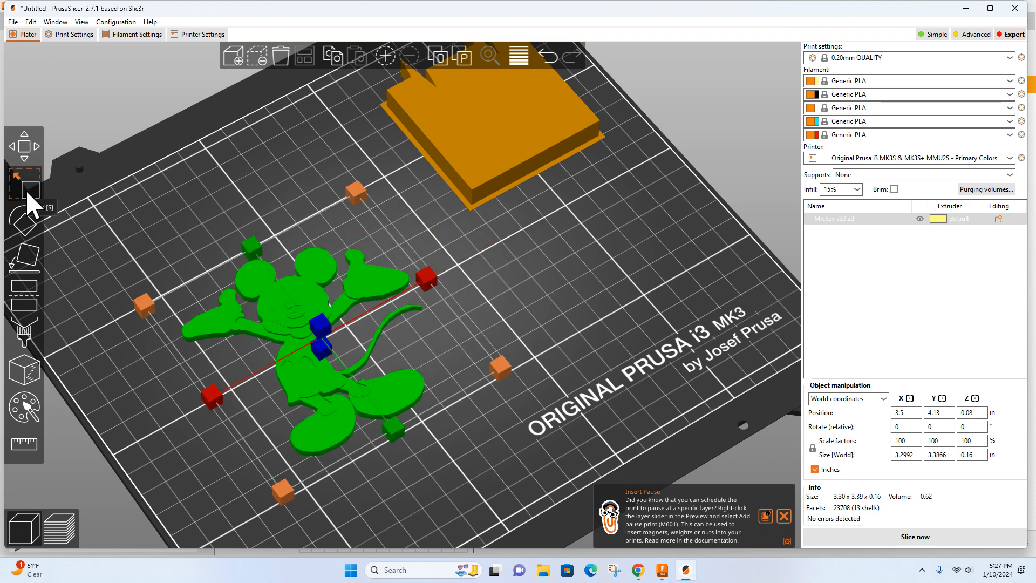
pyautogui.moveTo(569, 335); pyautogui.dragTo(563, 326)
pyautogui.click(27, 226)
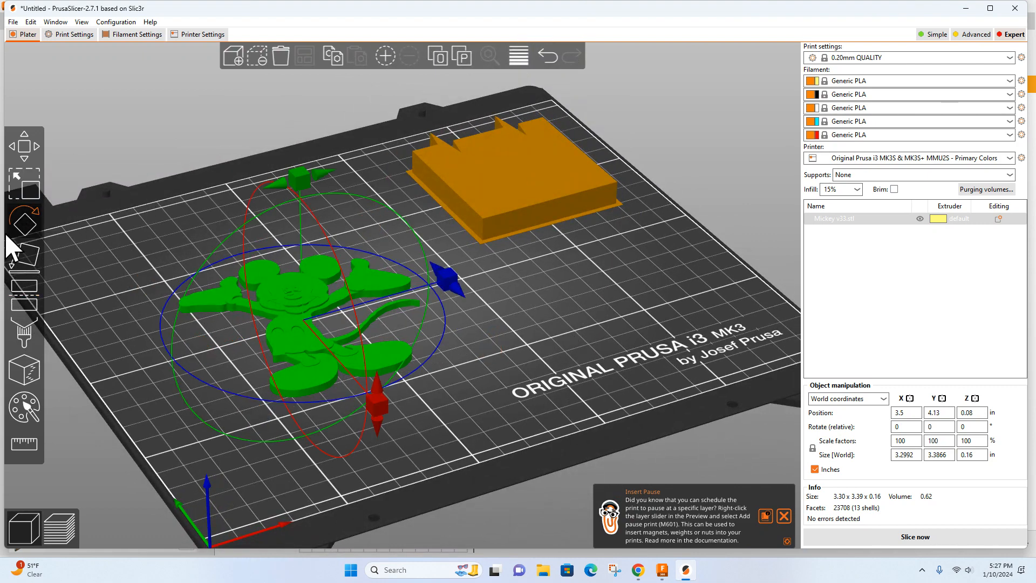
pyautogui.moveTo(552, 347)
pyautogui.mouseDown()
pyautogui.moveTo(521, 345)
pyautogui.moveTo(577, 327)
pyautogui.moveTo(561, 352)
pyautogui.moveTo(550, 328)
pyautogui.mouseUp()
pyautogui.click(547, 327)
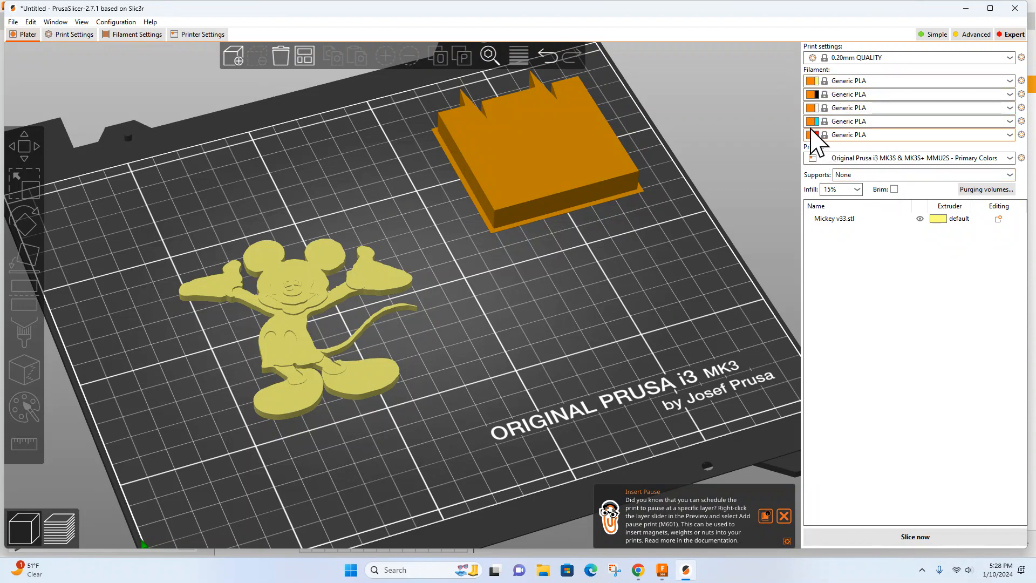
# Set the first filament's colour to black and the second filament's colour to white
pyautogui.click(815, 82)
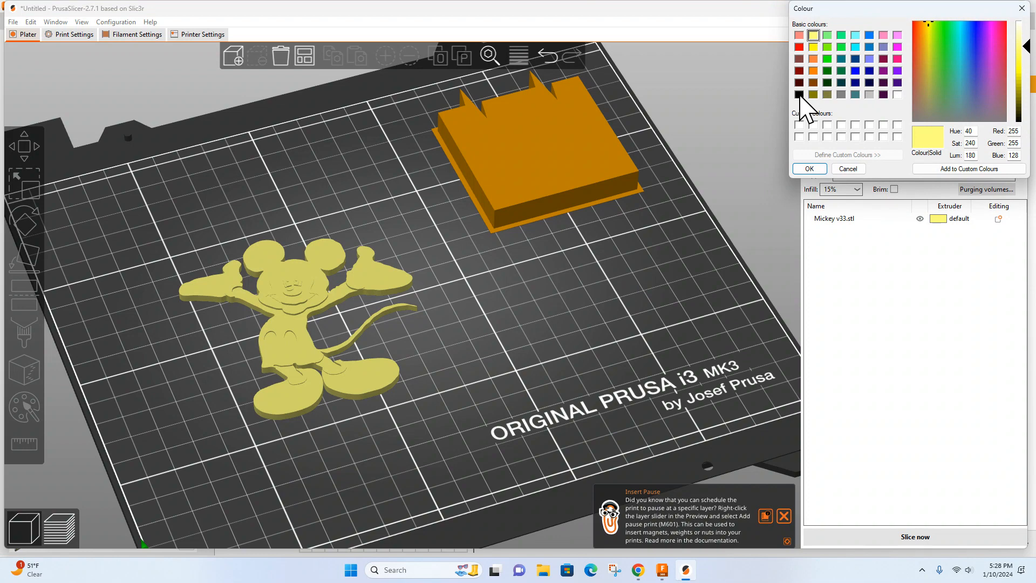
pyautogui.click(800, 95)
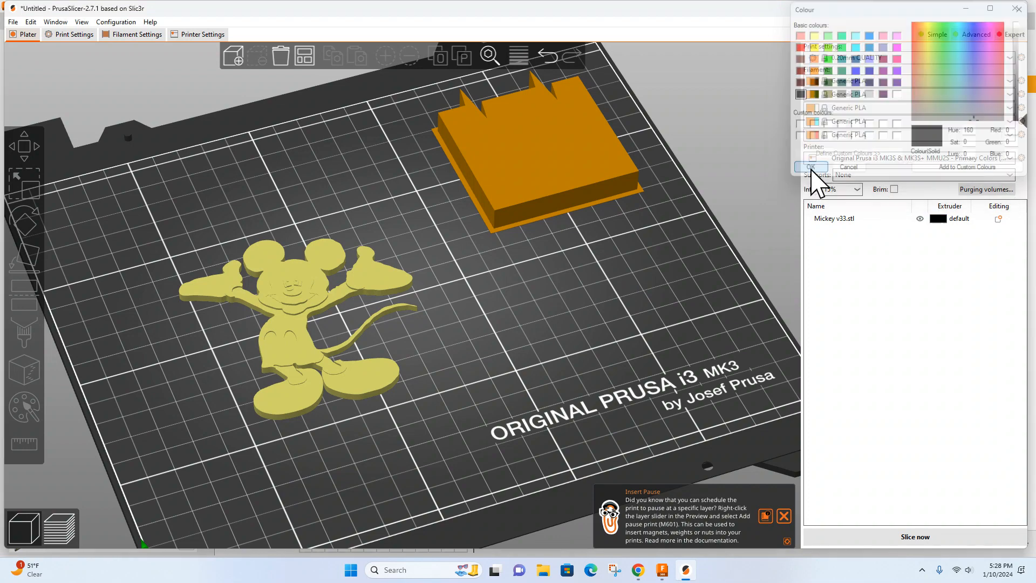
pyautogui.click(810, 169)
pyautogui.click(816, 94)
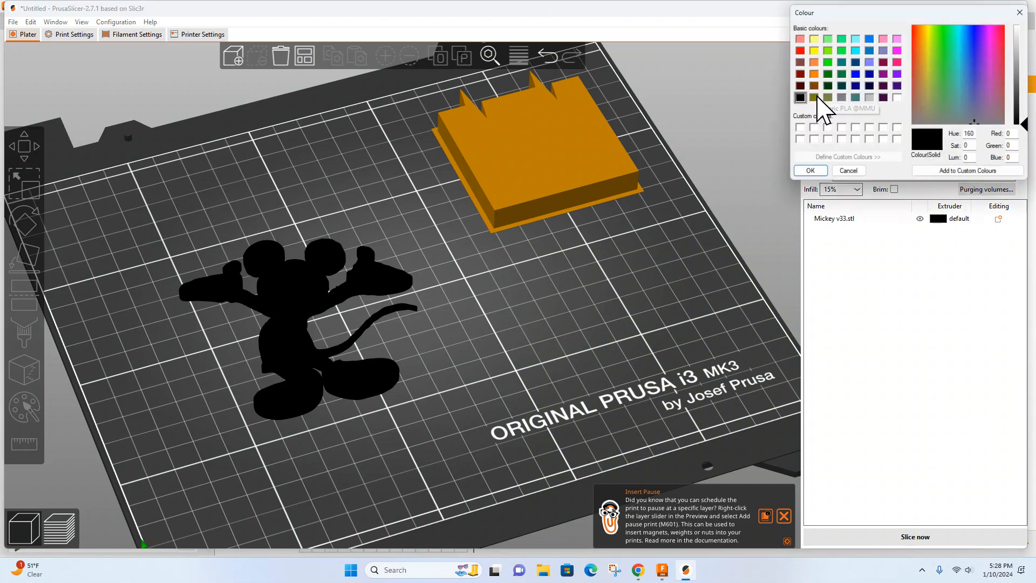
pyautogui.click(898, 98)
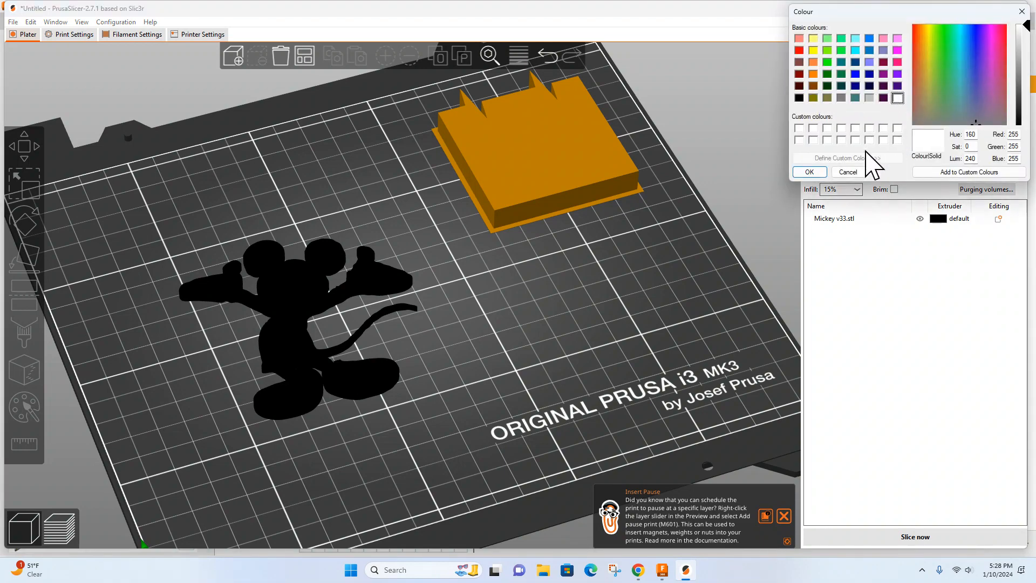
pyautogui.click(809, 171)
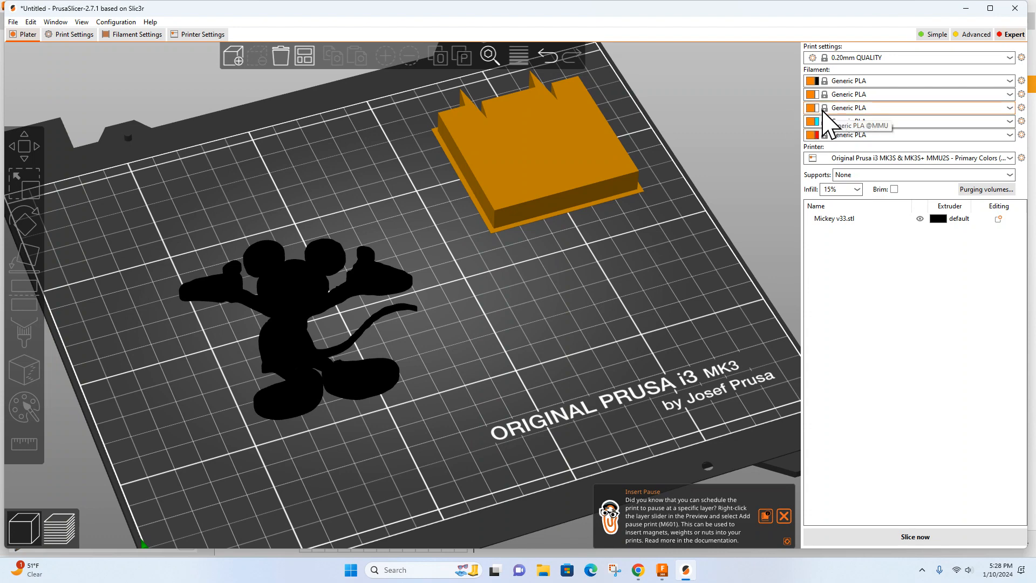
# Set the third filament's colour to blue and the fourth filament's colour to light green
pyautogui.click(815, 110)
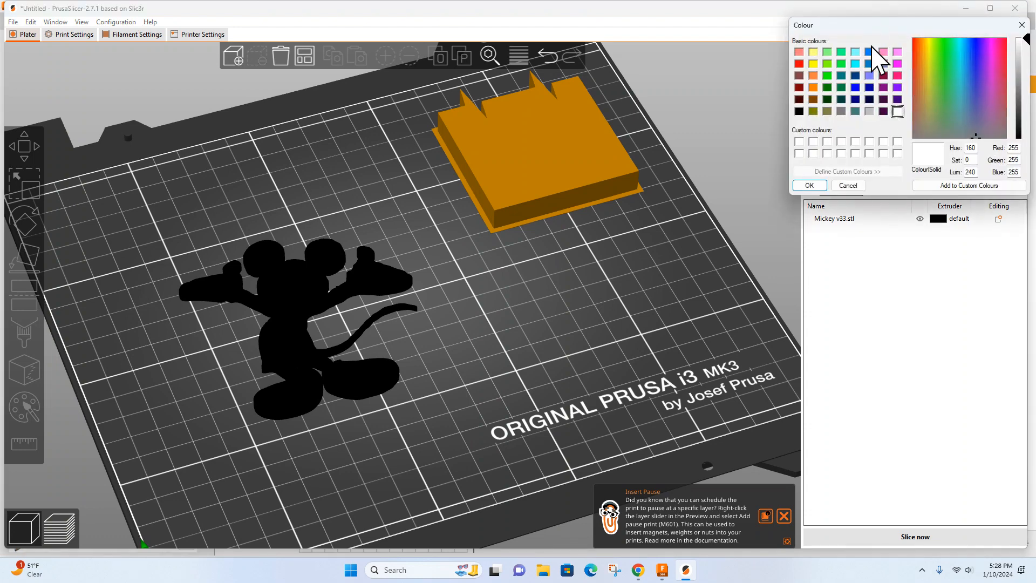
pyautogui.click(870, 52)
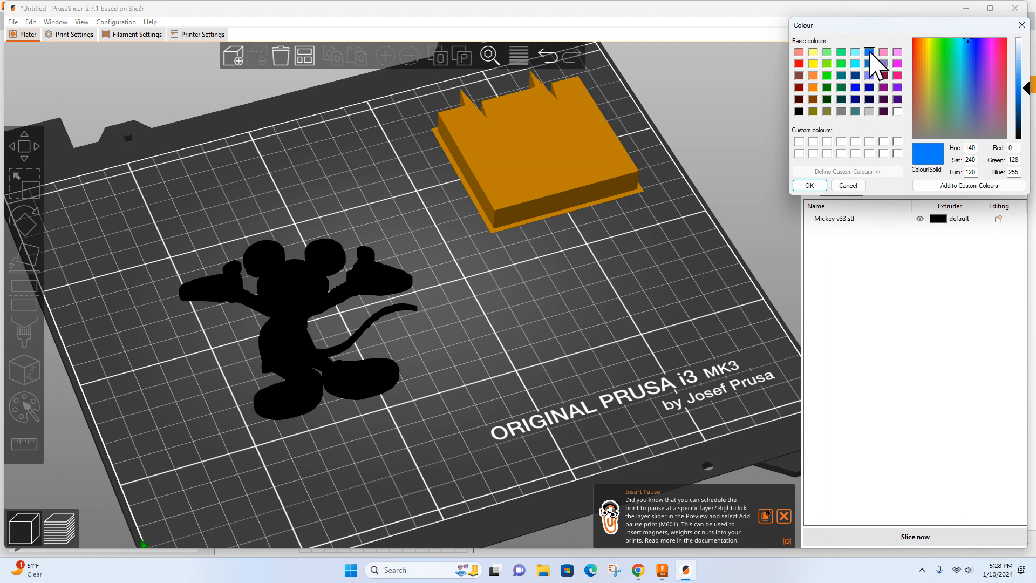
pyautogui.click(817, 186)
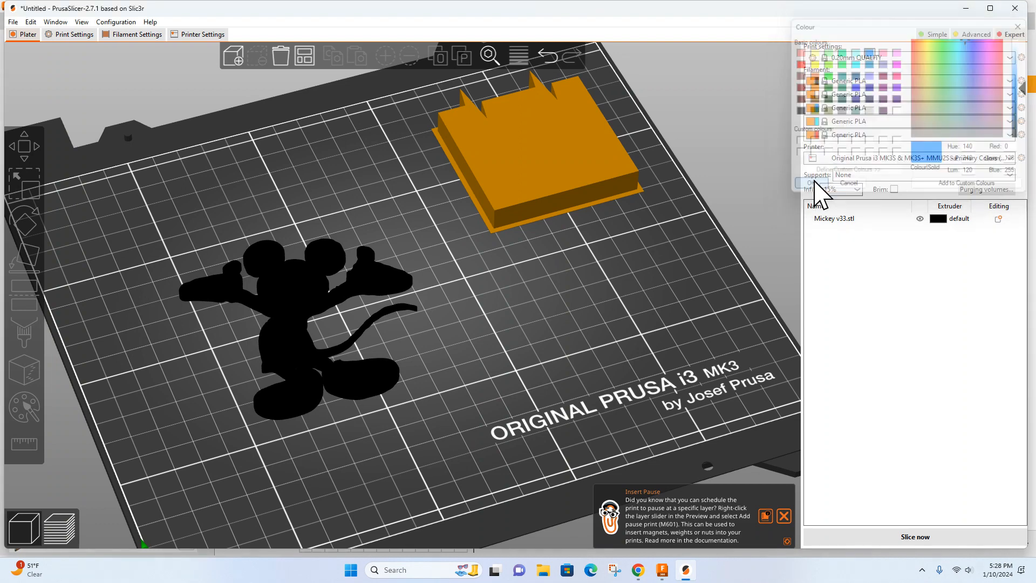
pyautogui.click(816, 127)
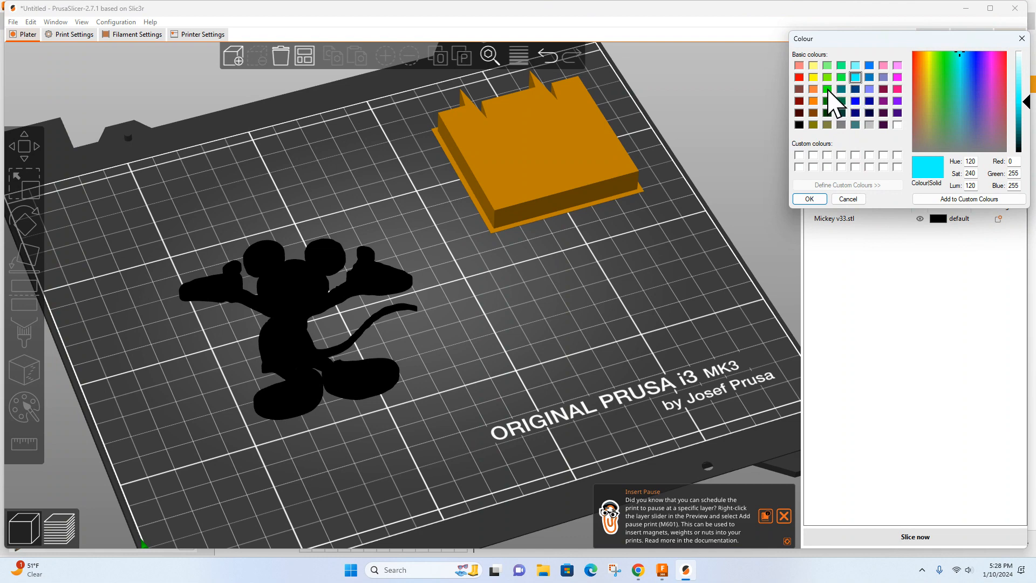
pyautogui.click(827, 65)
pyautogui.click(821, 200)
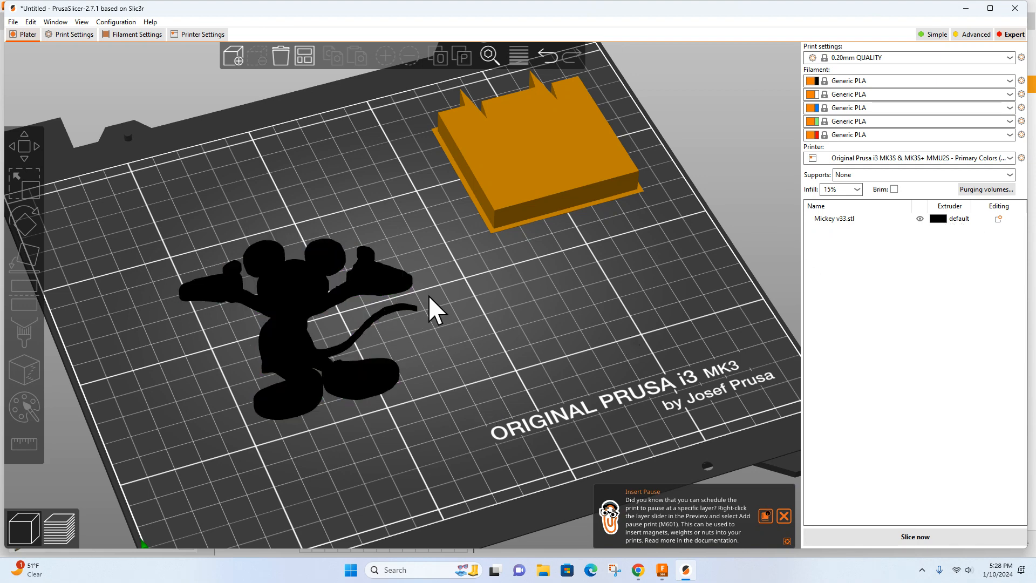
# Open multimaterial painting for the Mickey model and set the first painting colour to Extruder 3 (blue)
pyautogui.click(284, 332)
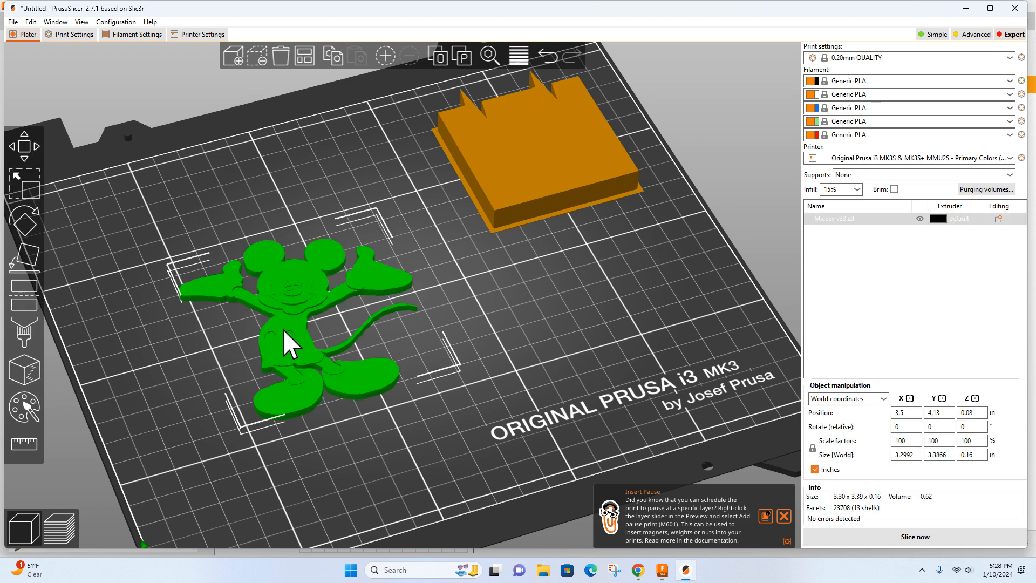
pyautogui.click(24, 409)
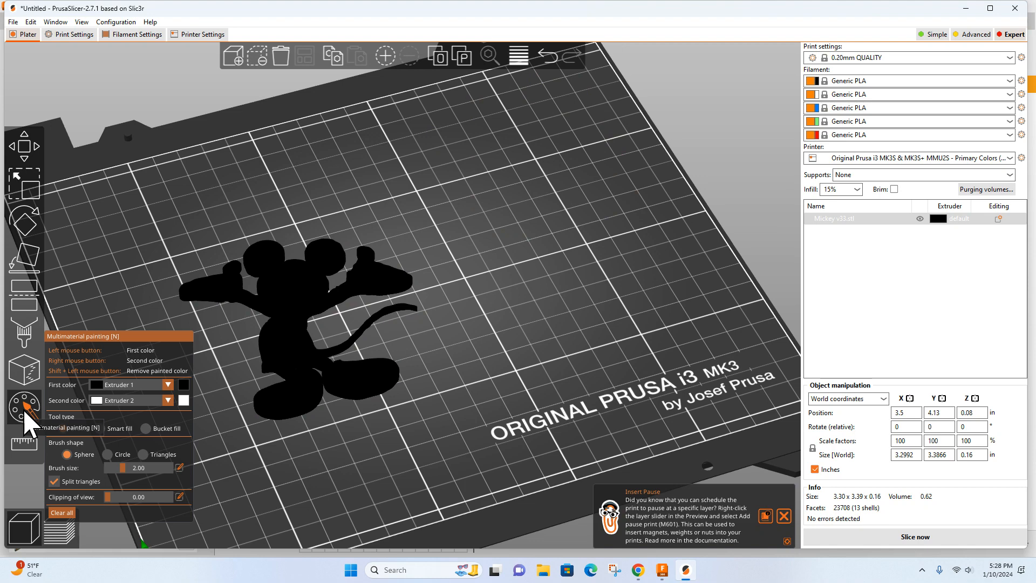
pyautogui.click(169, 384)
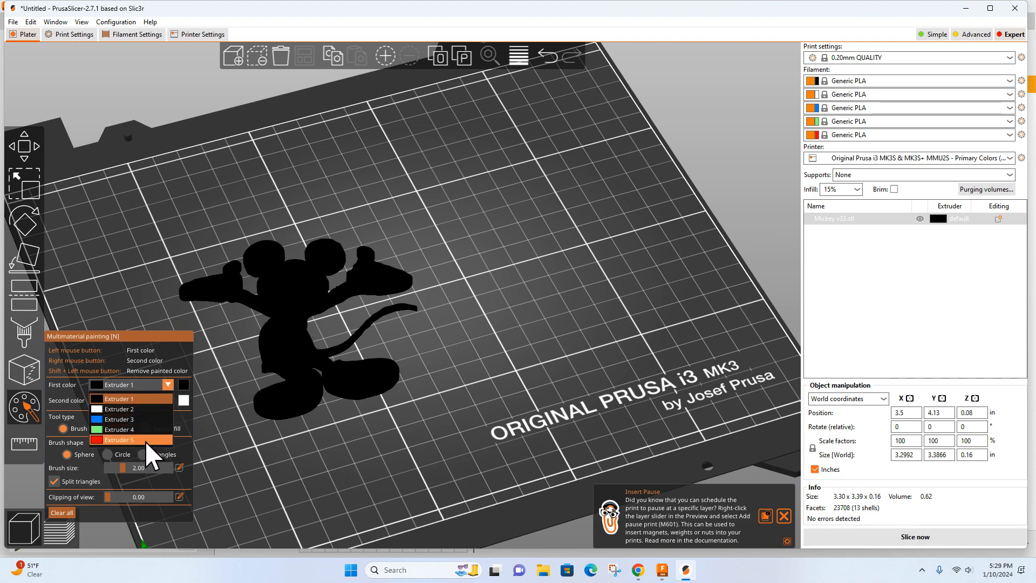
pyautogui.click(165, 397)
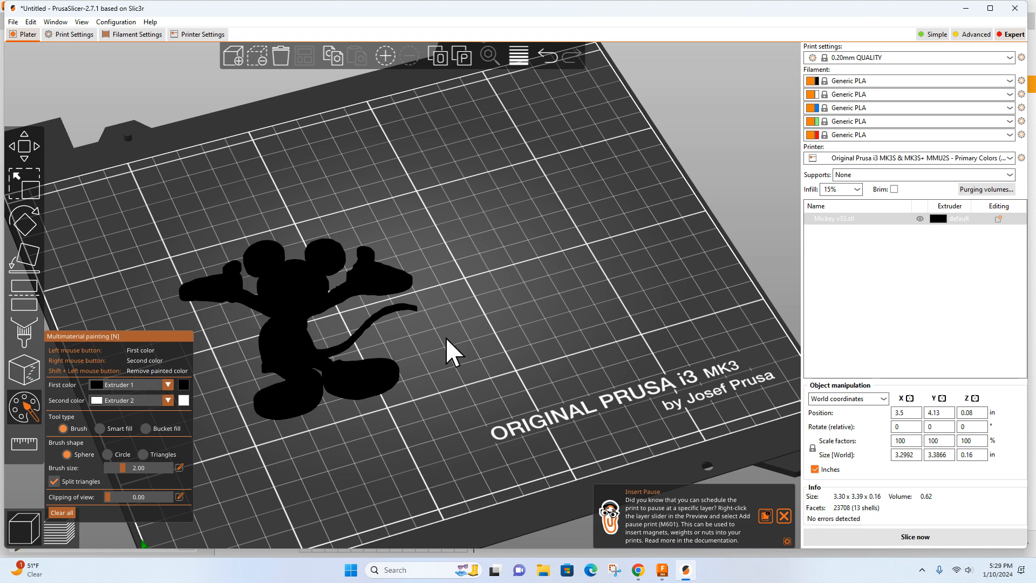
pyautogui.moveTo(446, 338); pyautogui.dragTo(556, 332, button='middle')
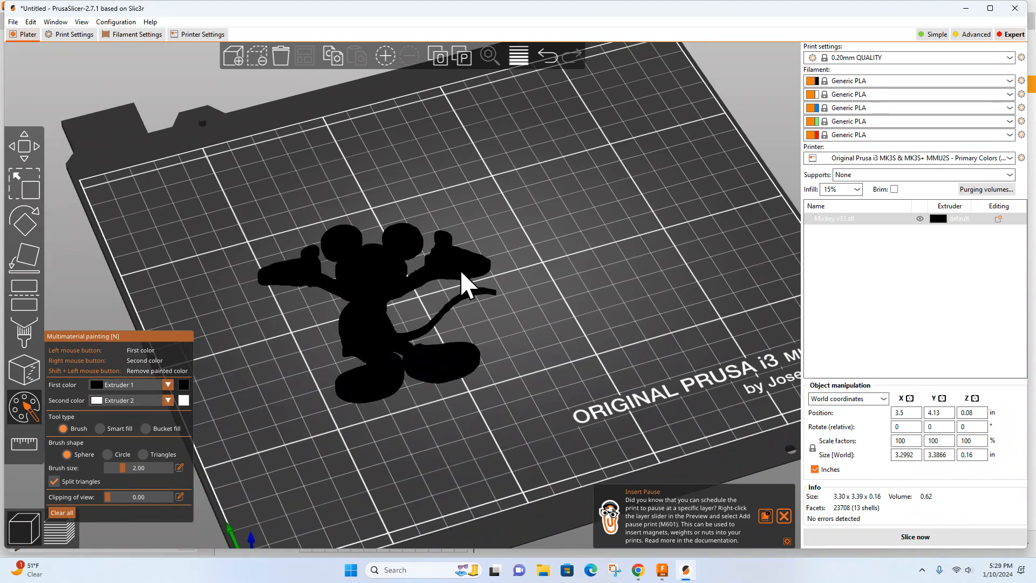
pyautogui.click(169, 385)
pyautogui.click(168, 384)
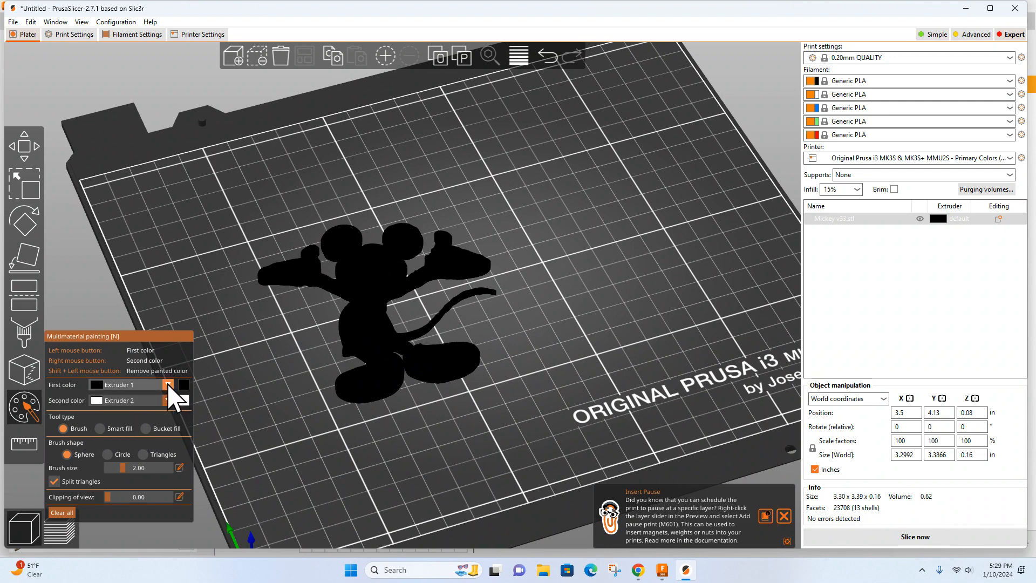
pyautogui.click(169, 384)
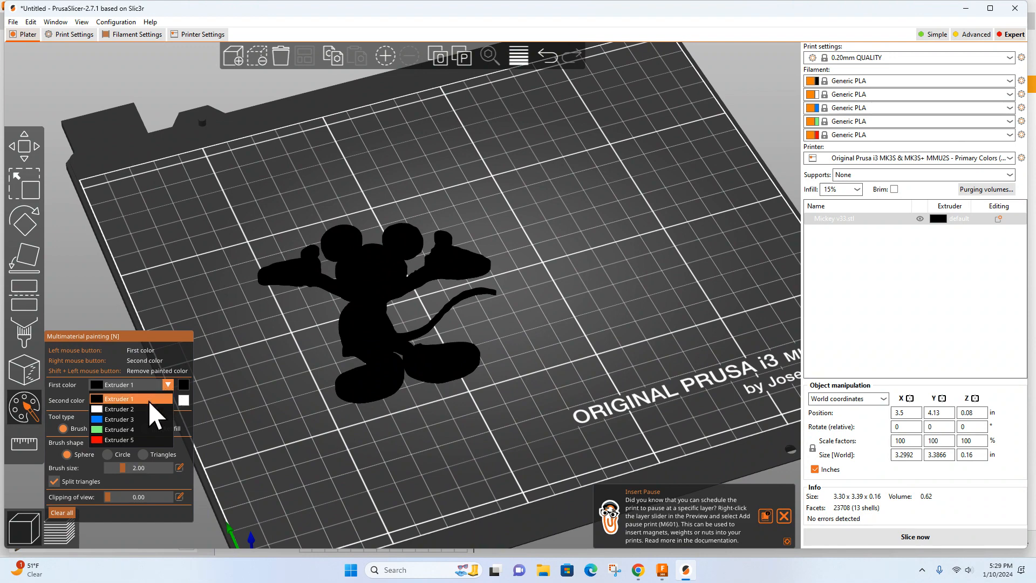
pyautogui.click(144, 419)
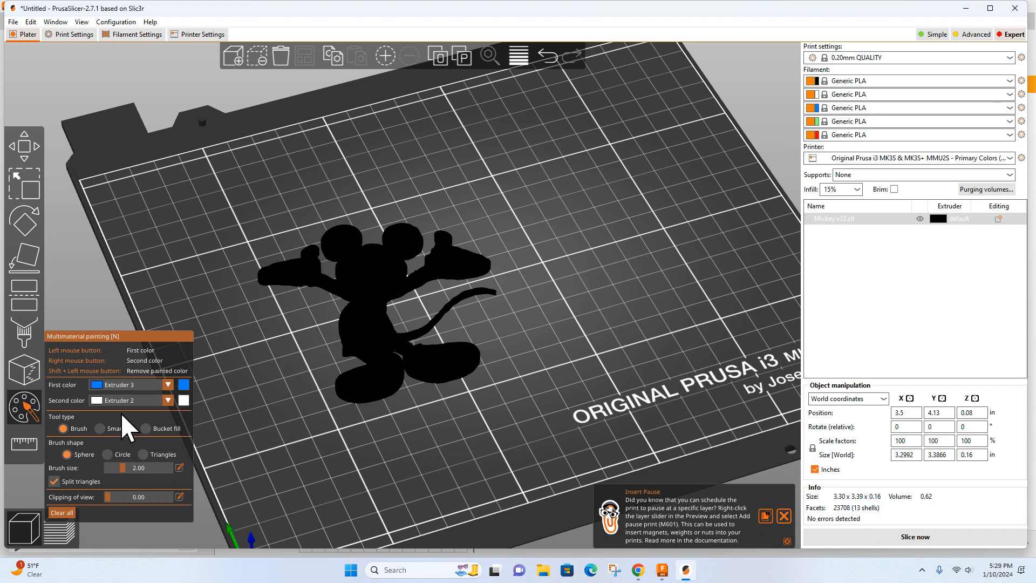
# Switch the painting tool to Smart fill and set the smart fill angle to 5°
pyautogui.scroll(3, 438, 364)
pyautogui.moveTo(492, 347); pyautogui.dragTo(593, 355, button='middle')
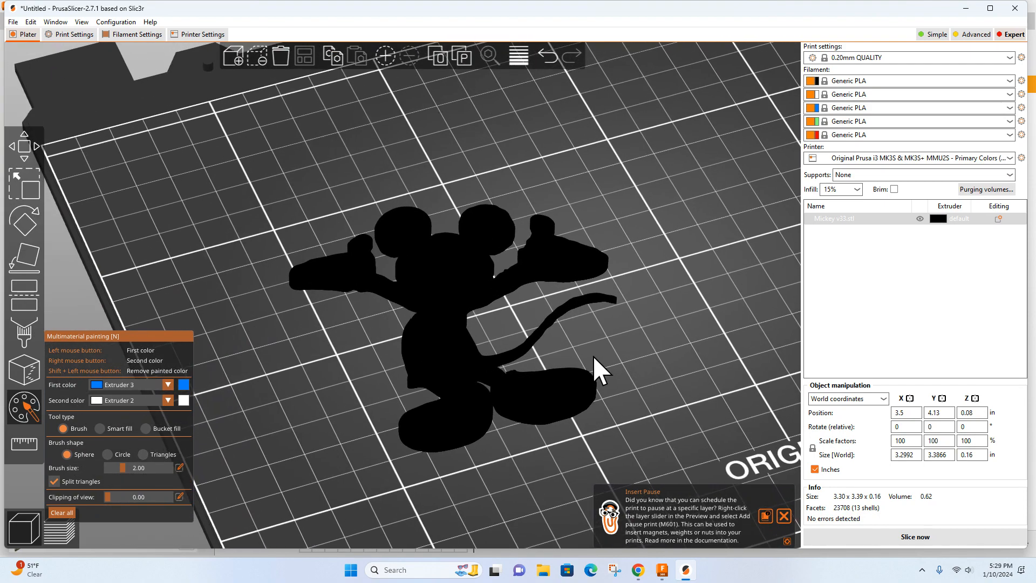
pyautogui.scroll(2, 534, 330)
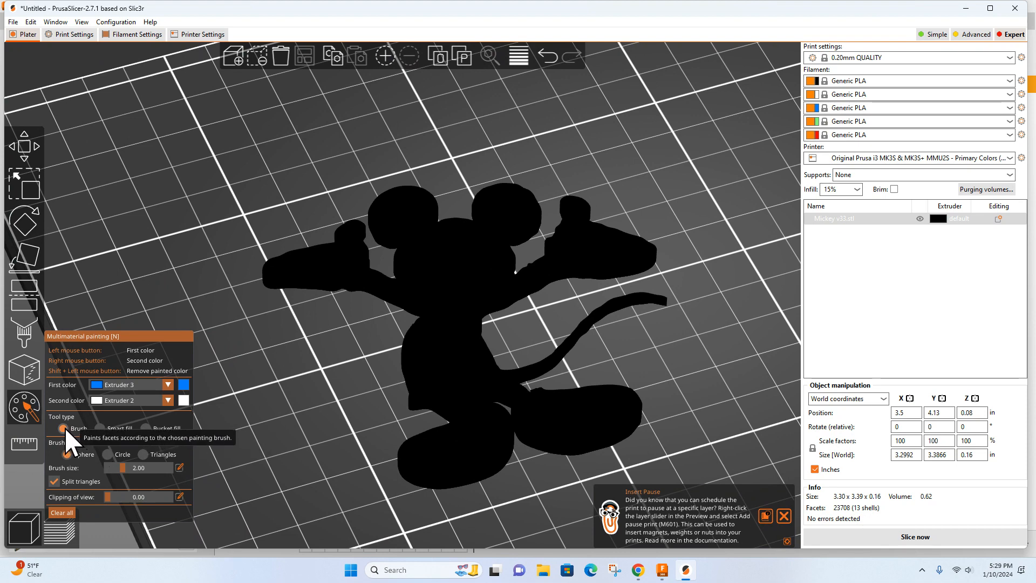
pyautogui.click(100, 429)
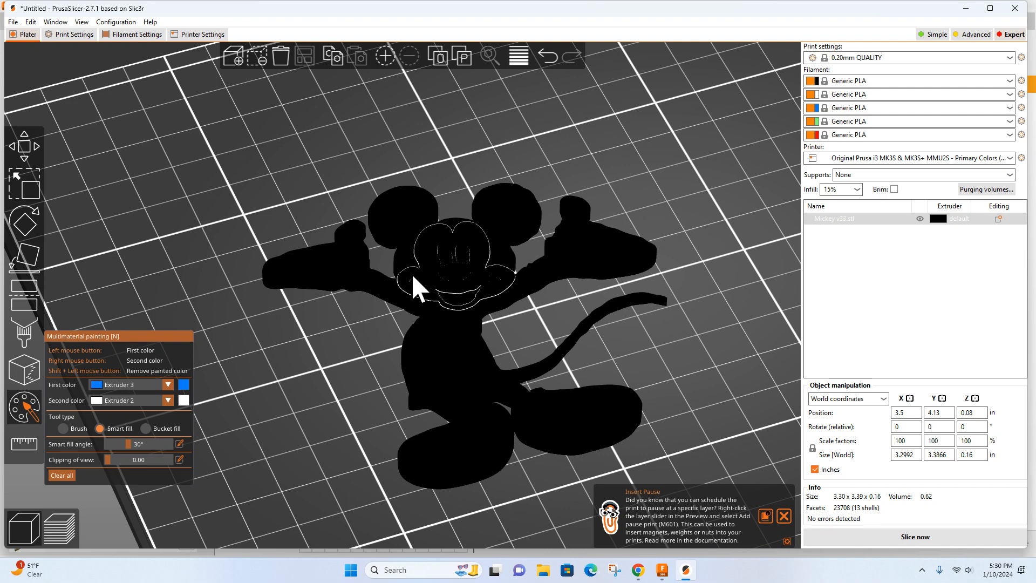
pyautogui.scroll(5, 418, 283)
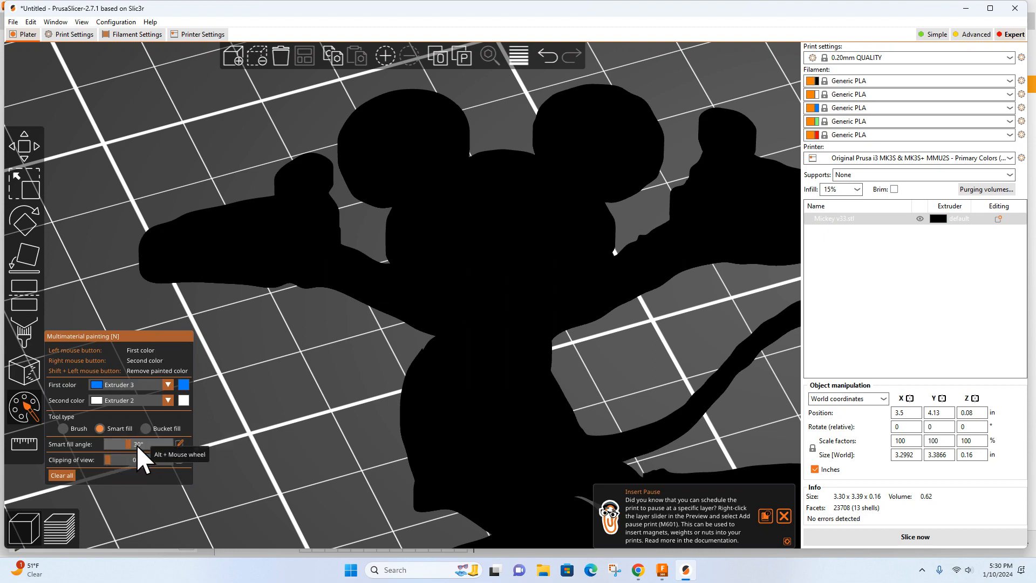
pyautogui.moveTo(128, 445); pyautogui.dragTo(111, 448)
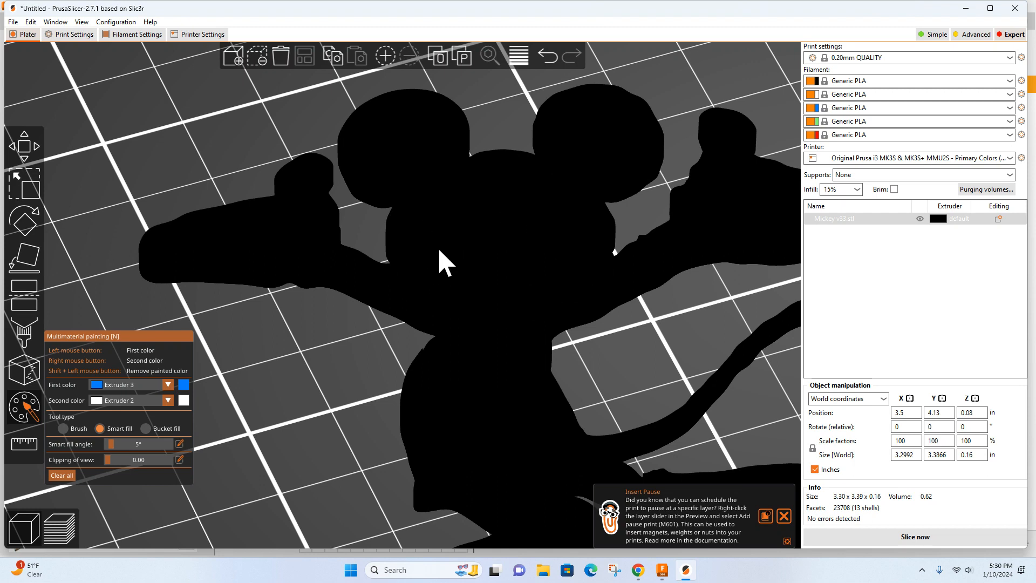
# Try blue on Mickey's face, and smart-fill the face and the shorts with white (Extruder 2)
pyautogui.click(410, 258)
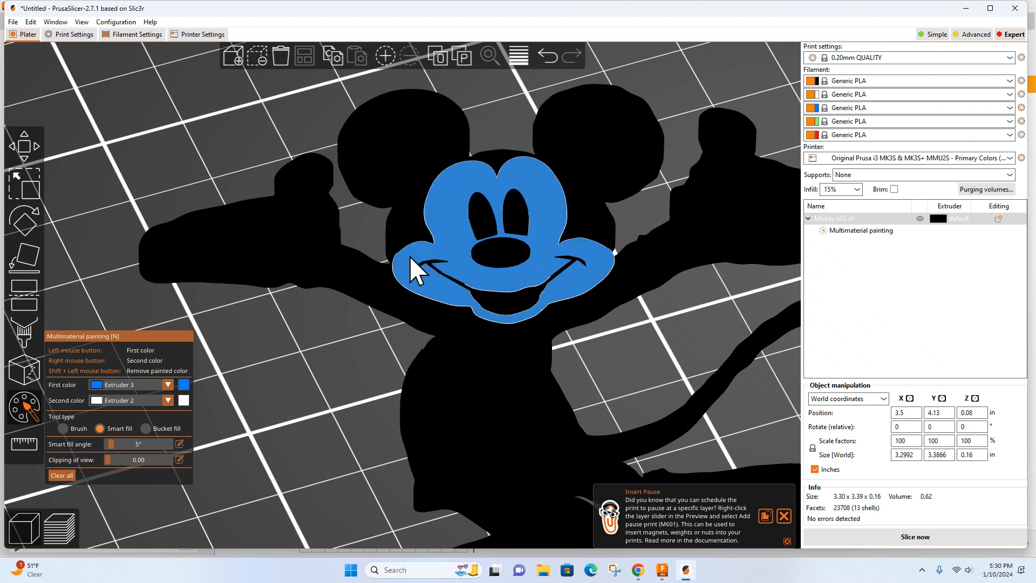
pyautogui.rightClick(410, 257)
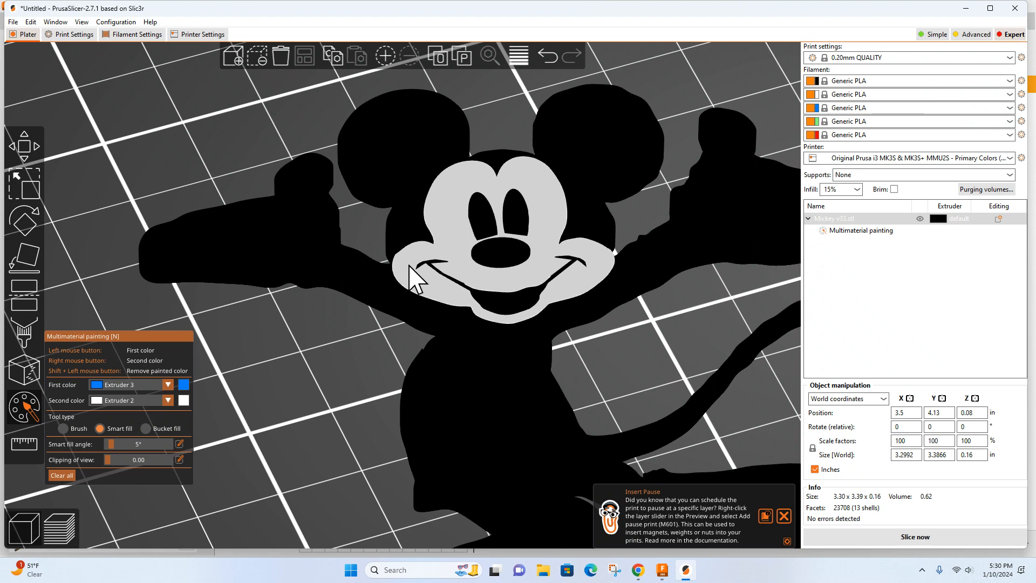
pyautogui.click(409, 265)
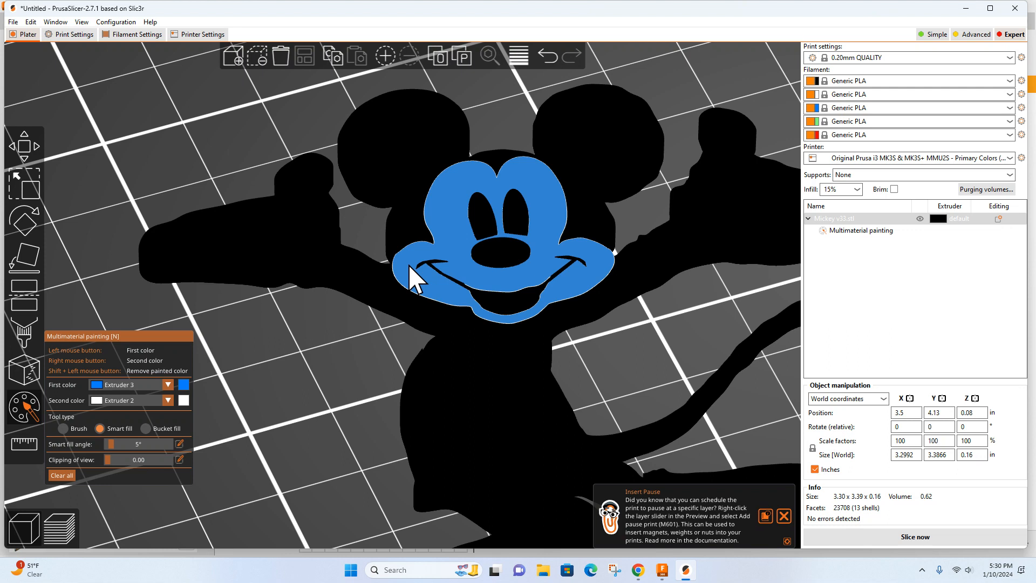
pyautogui.rightClick(410, 266)
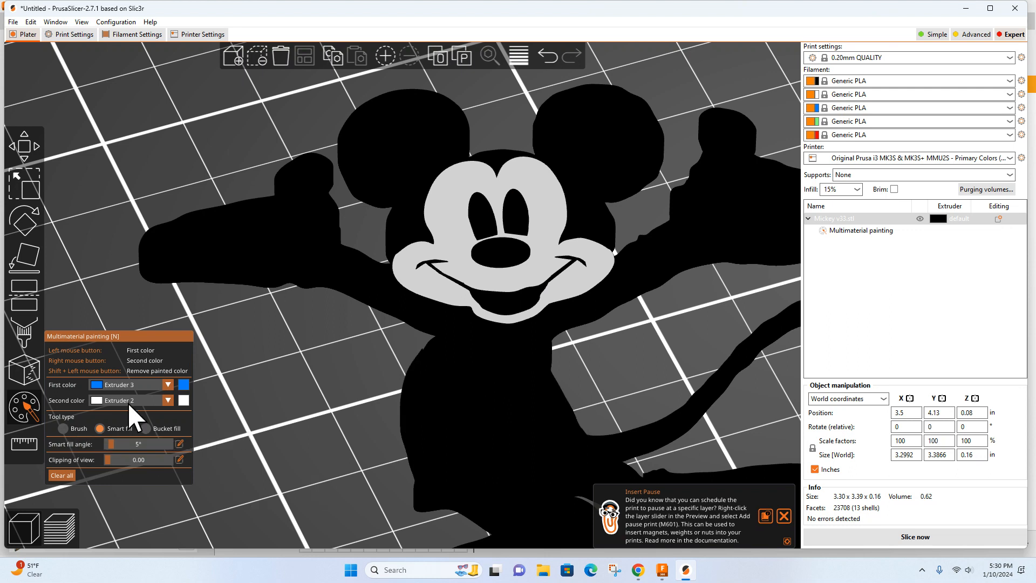
pyautogui.rightClick(480, 462)
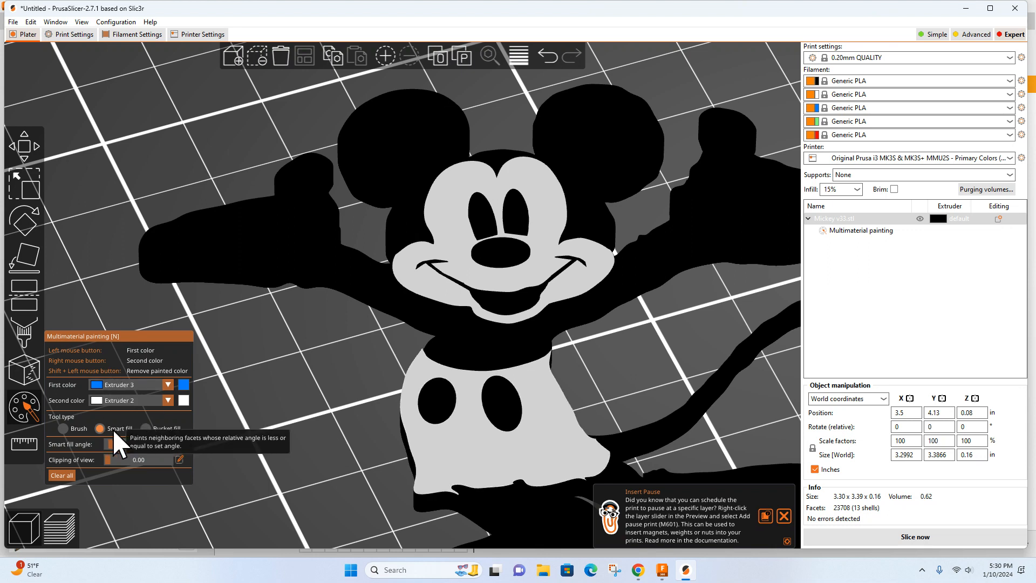
# Smart-fill the left-hand glove white, using a 54° angle for its top face and 7° for its lower side walls
pyautogui.moveTo(110, 443); pyautogui.dragTo(144, 444)
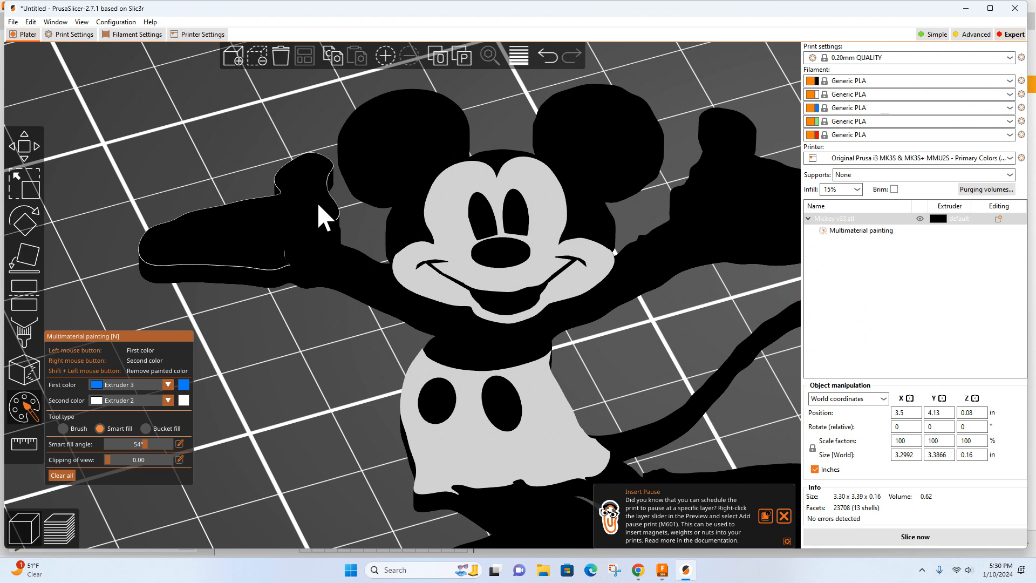
pyautogui.rightClick(218, 263)
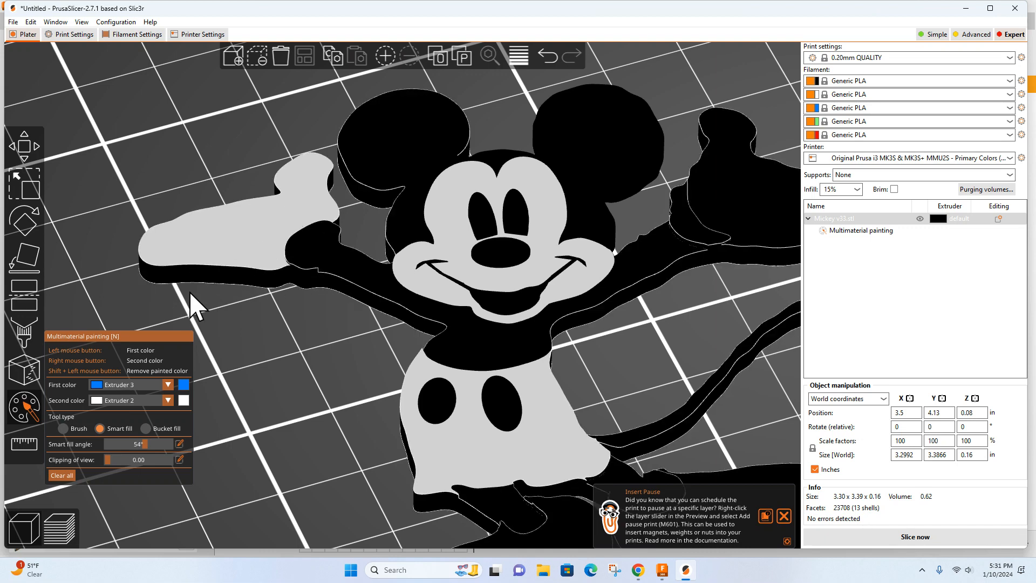
pyautogui.moveTo(145, 444); pyautogui.dragTo(112, 444)
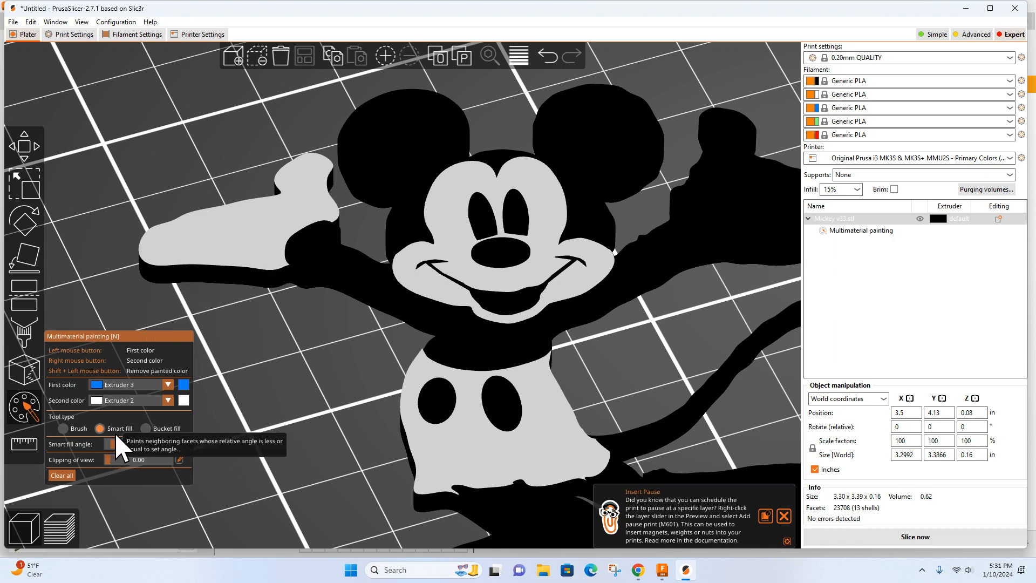
pyautogui.moveTo(112, 442); pyautogui.dragTo(135, 443)
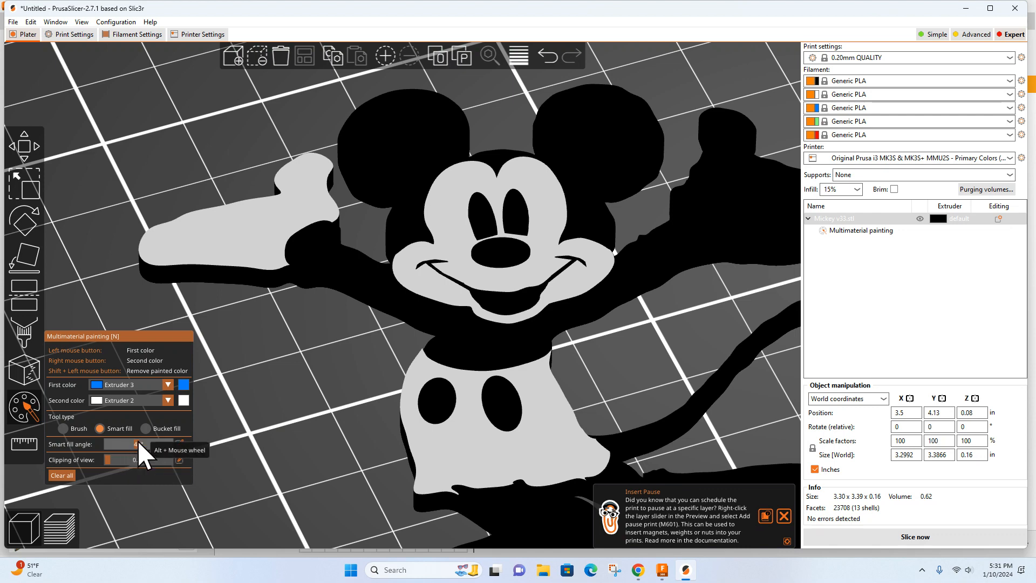
pyautogui.moveTo(137, 441); pyautogui.dragTo(119, 445)
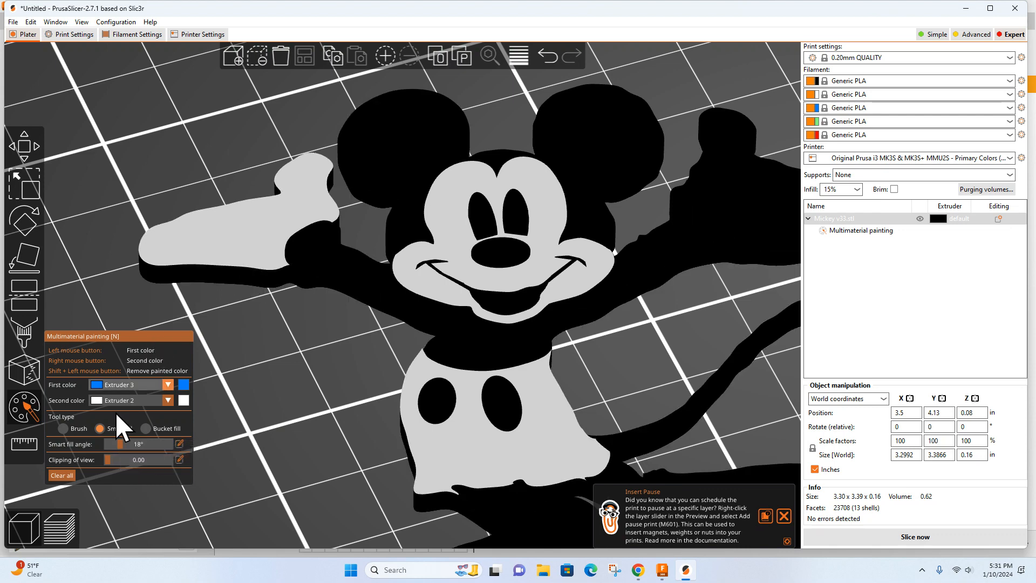
pyautogui.moveTo(121, 445); pyautogui.dragTo(113, 435)
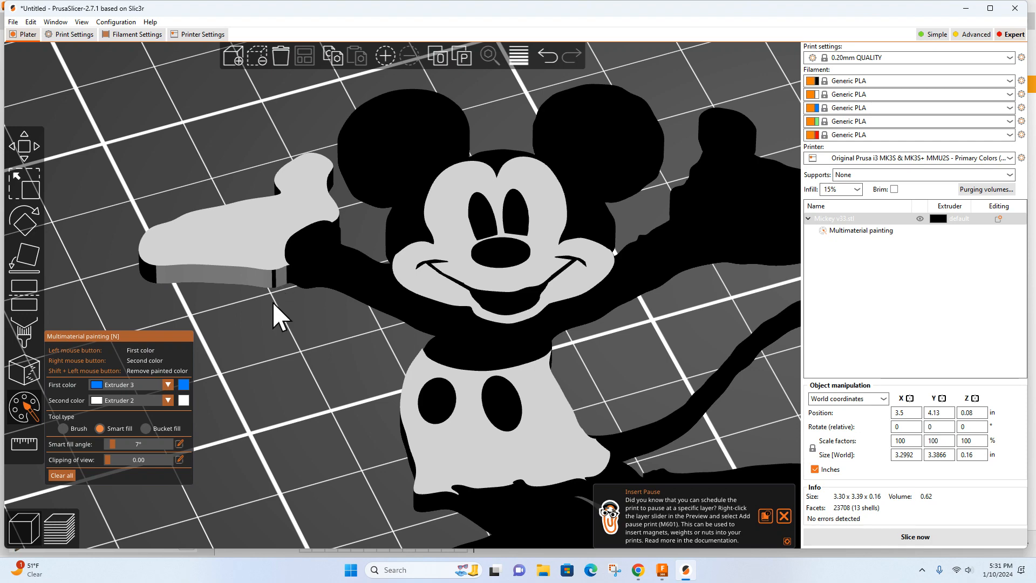
# Try to bucket-fill the black strip on the left-hand glove's side wall with white, and undo the fill
pyautogui.scroll(3, 282, 273)
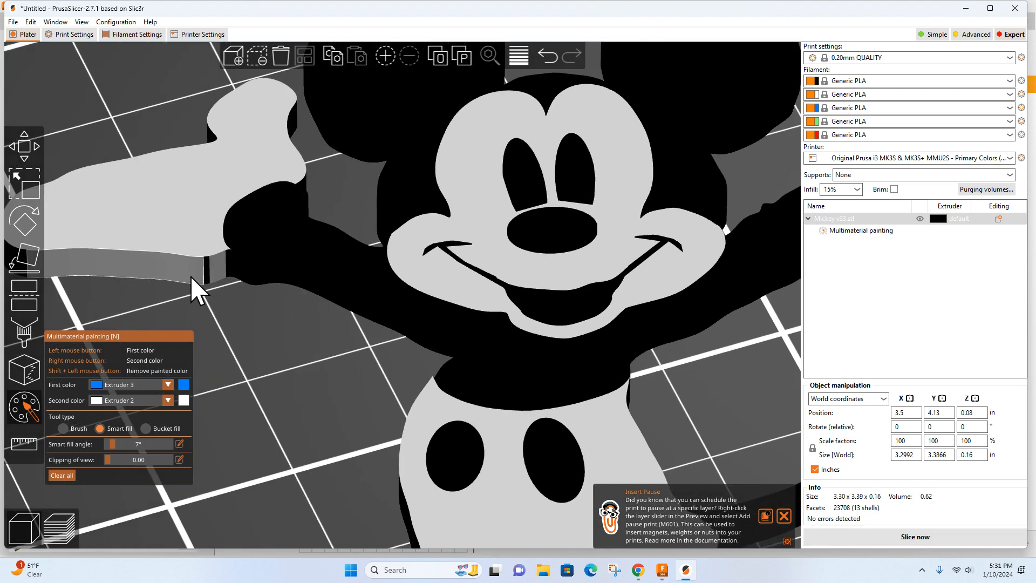
pyautogui.scroll(2, 158, 303)
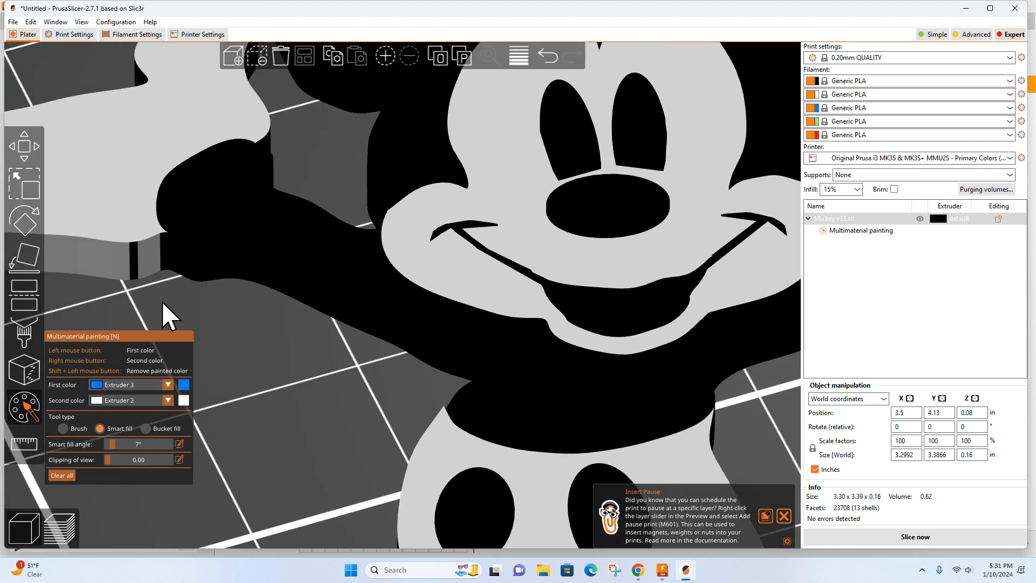
pyautogui.moveTo(161, 302); pyautogui.dragTo(338, 276, button='middle')
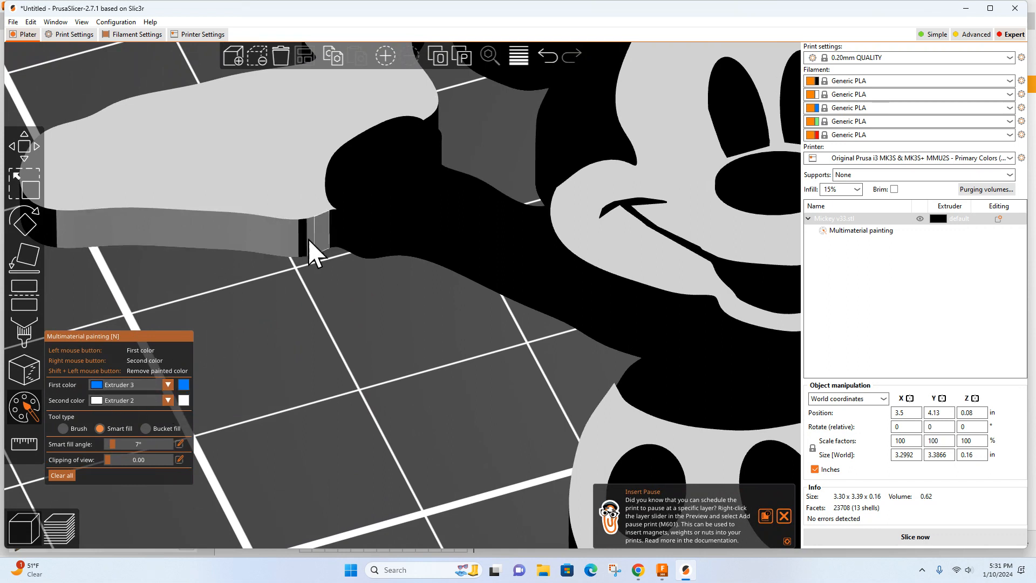
pyautogui.click(145, 428)
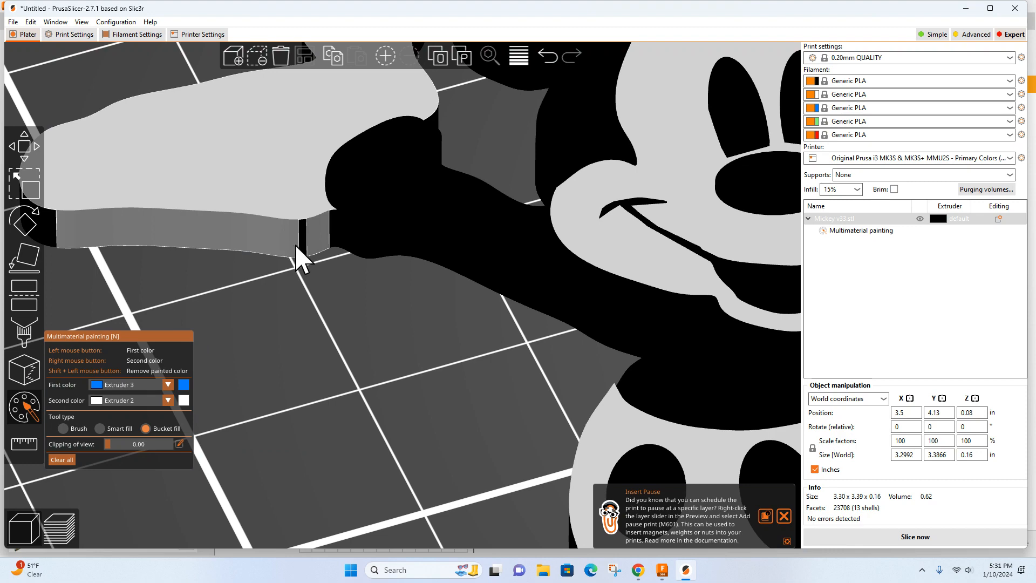
pyautogui.rightClick(304, 237)
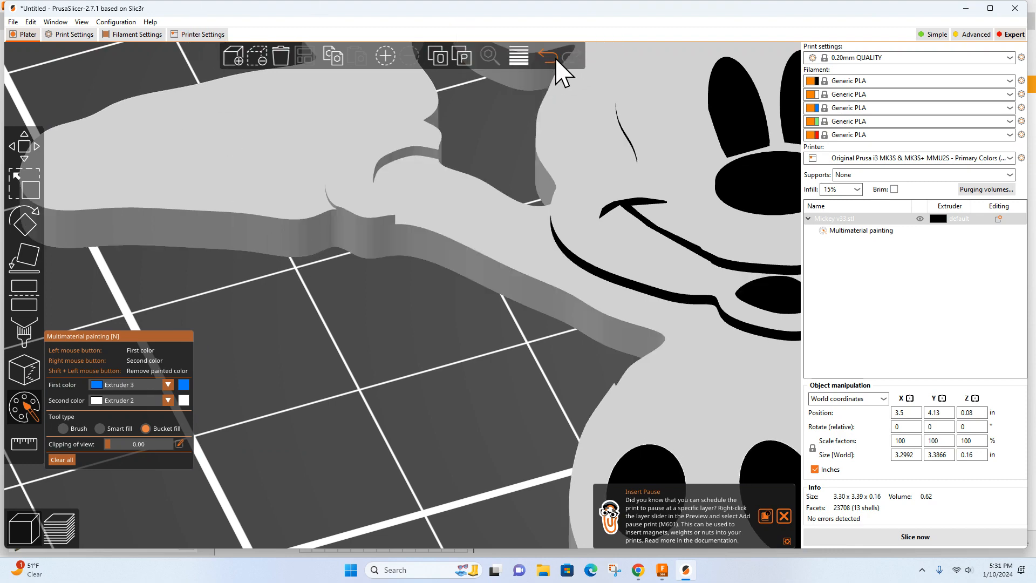
pyautogui.scroll(6, 514, 280)
pyautogui.scroll(-6, 511, 278)
pyautogui.scroll(-8, 512, 280)
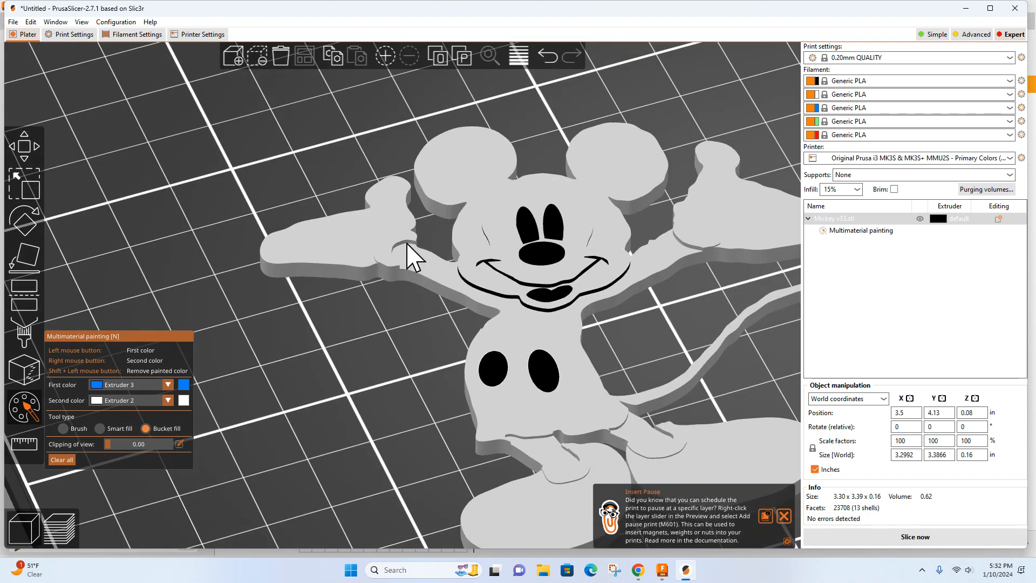
pyautogui.click(546, 56)
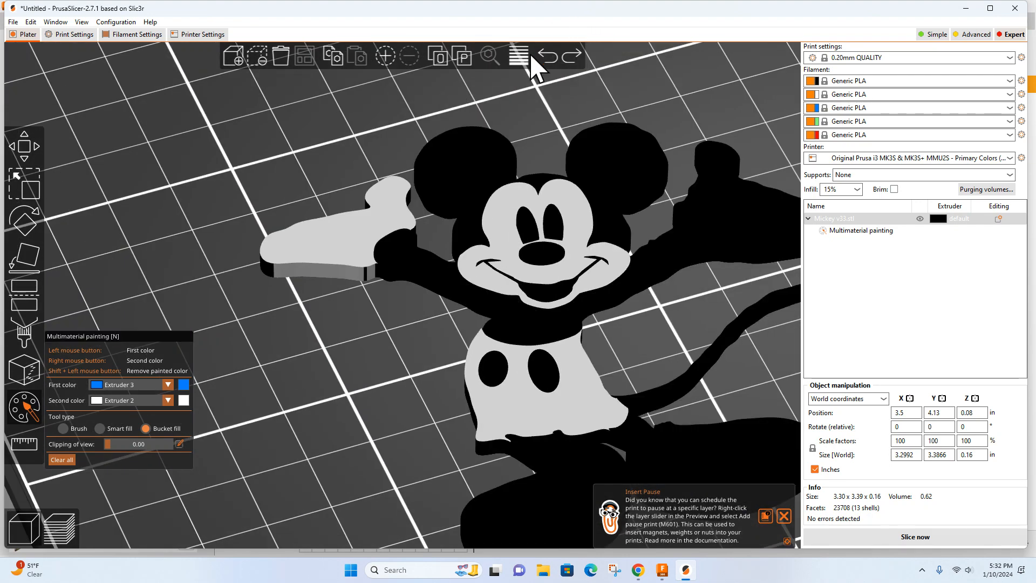
# Paint the remaining black areas of the left-hand glove's lower side wall white with the sphere brush at size 2.00
pyautogui.scroll(-3, 304, 331)
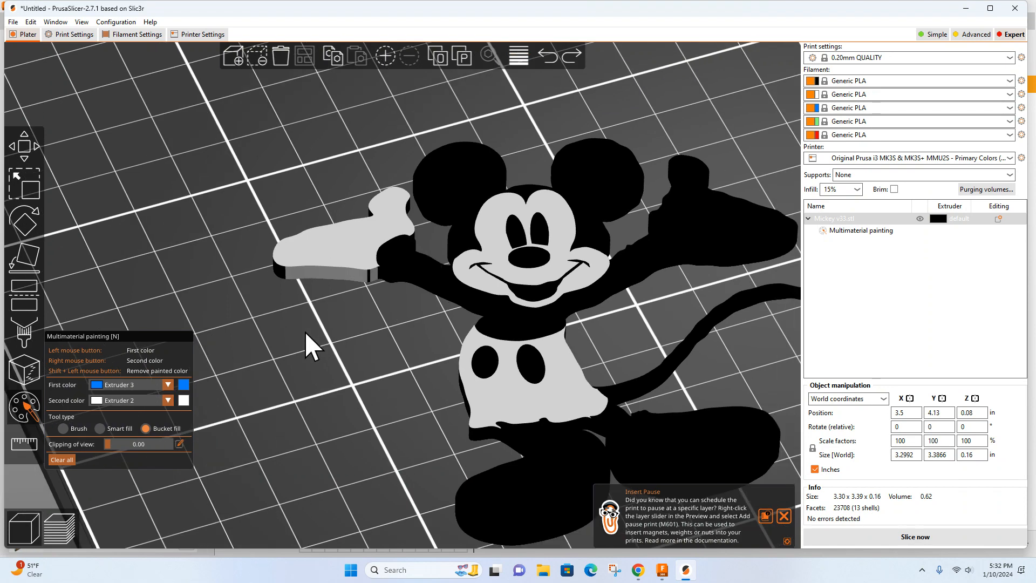
pyautogui.scroll(7, 300, 309)
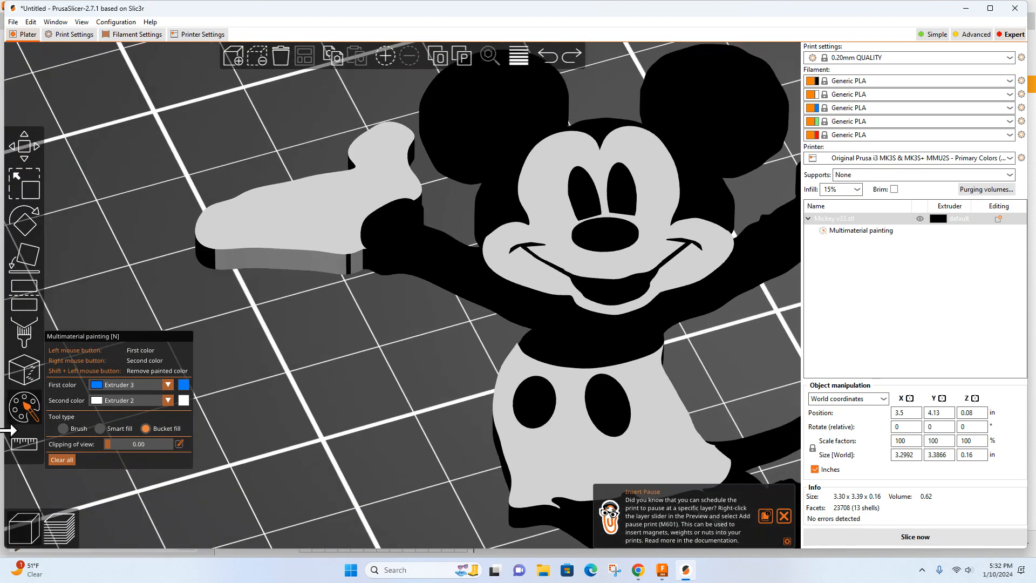
pyautogui.click(63, 429)
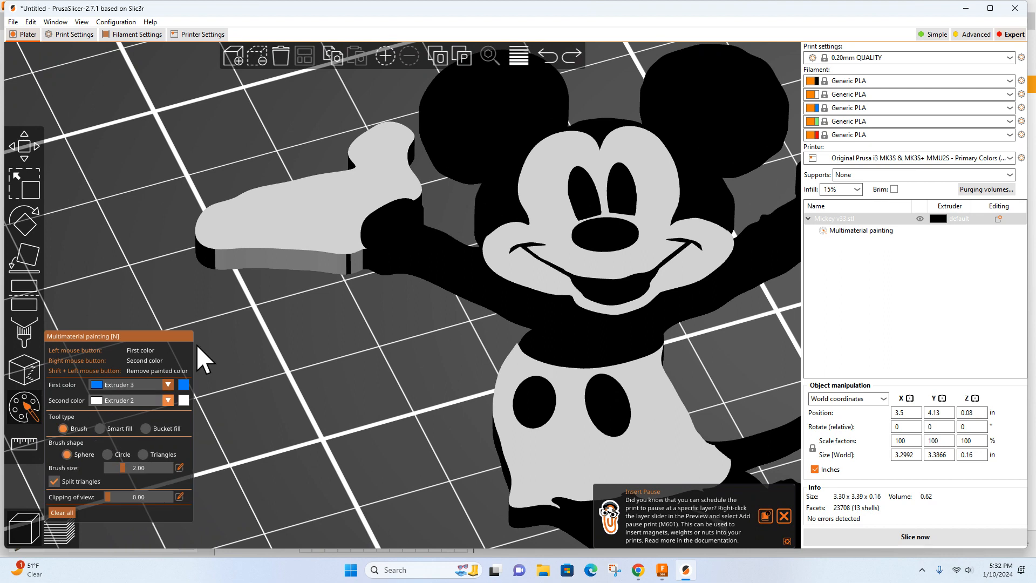
pyautogui.moveTo(212, 274)
pyautogui.mouseDown()
pyautogui.moveTo(213, 232)
pyautogui.moveTo(203, 259)
pyautogui.moveTo(208, 240)
pyautogui.moveTo(213, 258)
pyautogui.mouseUp()
pyautogui.moveTo(212, 255); pyautogui.dragTo(308, 249, button='right')
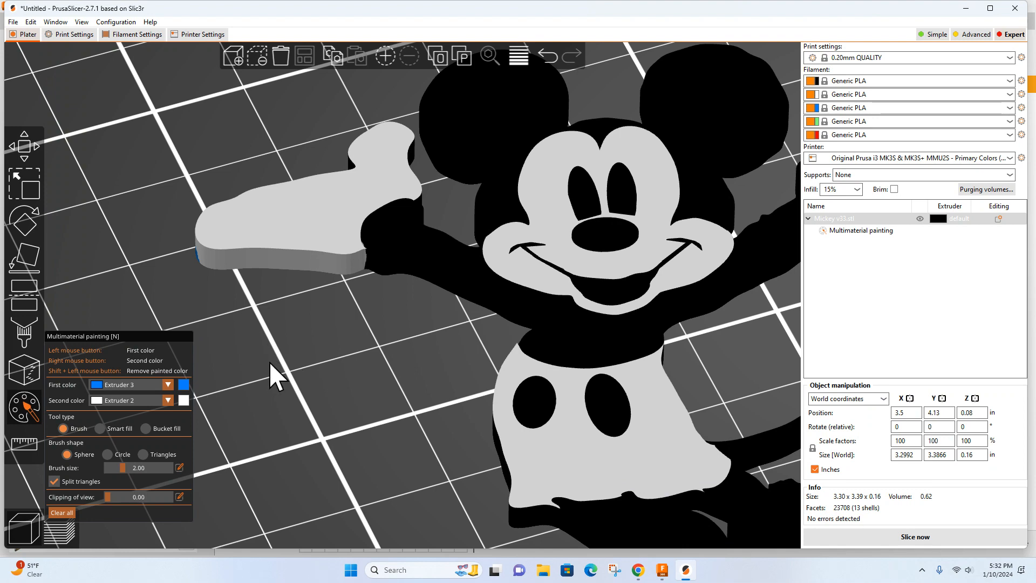
# Paint the underside of the left-hand glove white with the sphere brush at size 2.00
pyautogui.moveTo(270, 361); pyautogui.dragTo(328, 363, button='middle')
pyautogui.moveTo(328, 362); pyautogui.dragTo(407, 289)
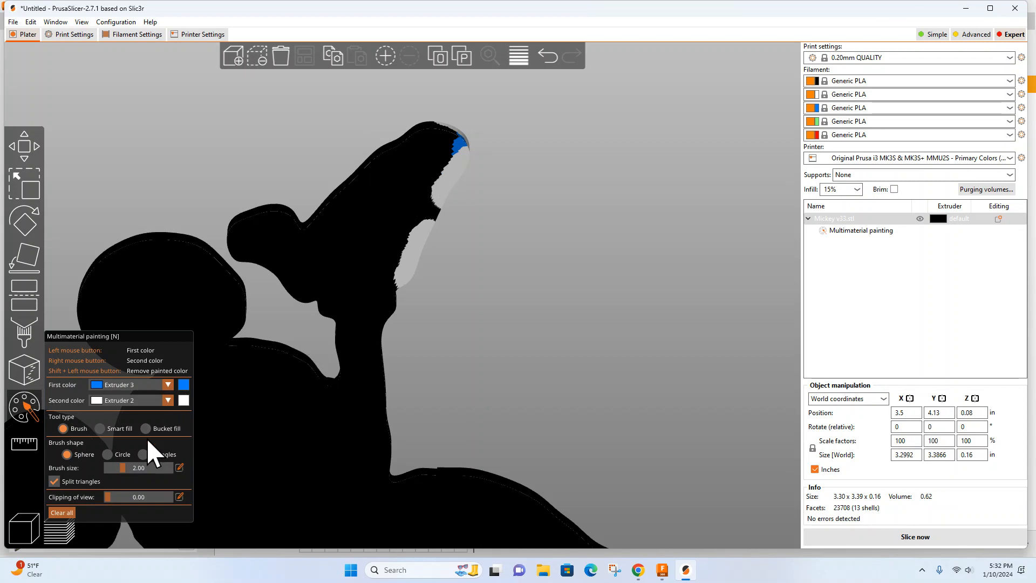
pyautogui.moveTo(402, 189)
pyautogui.mouseDown(button='right')
pyautogui.moveTo(416, 216)
pyautogui.moveTo(559, 128)
pyautogui.moveTo(441, 116)
pyautogui.moveTo(340, 268)
pyautogui.moveTo(259, 224)
pyautogui.moveTo(251, 246)
pyautogui.moveTo(381, 264)
pyautogui.moveTo(356, 288)
pyautogui.moveTo(474, 88)
pyautogui.moveTo(415, 139)
pyautogui.moveTo(502, 104)
pyautogui.moveTo(377, 201)
pyautogui.moveTo(350, 172)
pyautogui.moveTo(284, 225)
pyautogui.moveTo(300, 289)
pyautogui.moveTo(416, 282)
pyautogui.mouseUp(button='right')
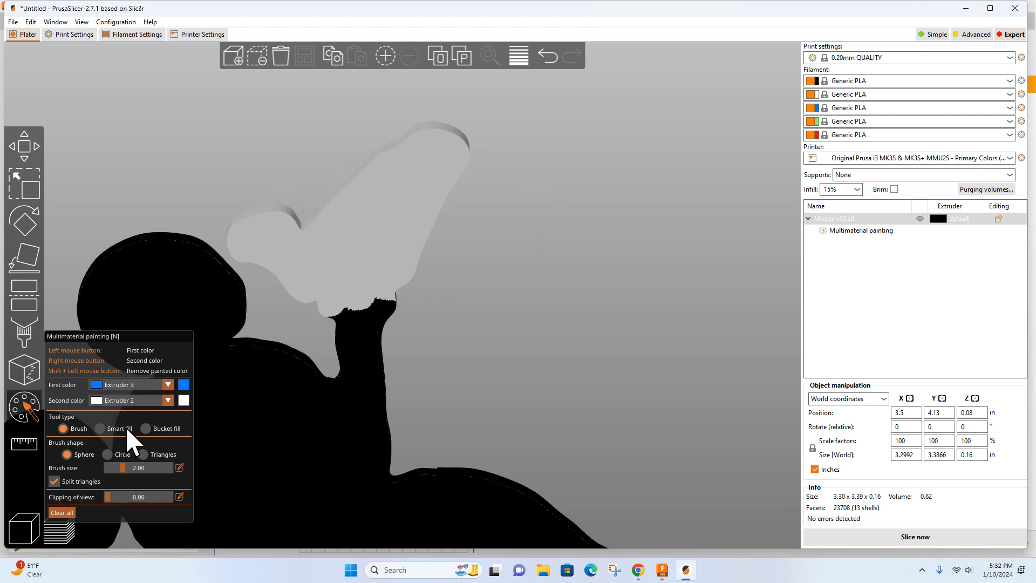
# Smart-fill the left-hand glove's cuff white, using a 32° angle for its top face and 6° for its side wall
pyautogui.click(100, 428)
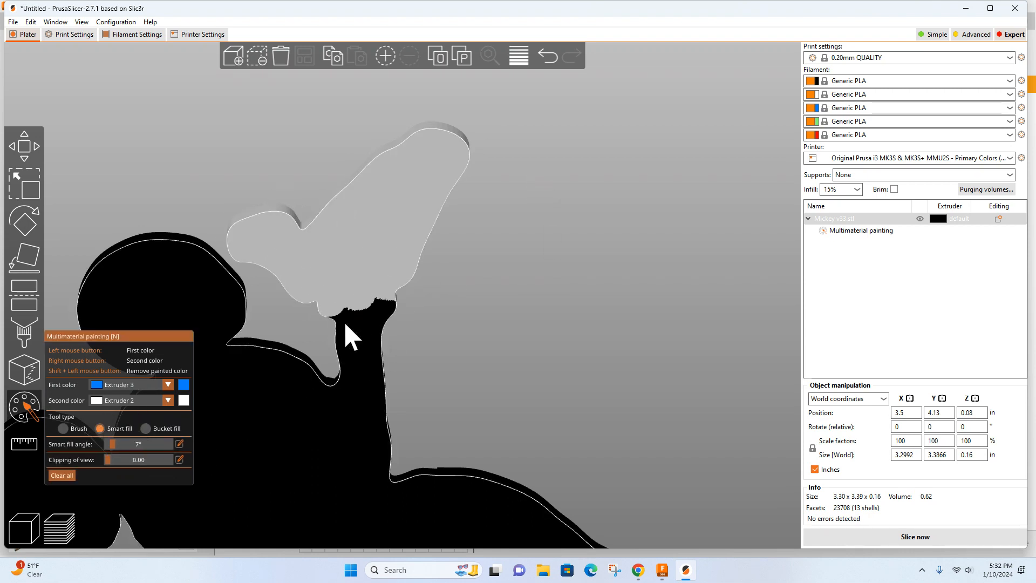
pyautogui.moveTo(114, 443); pyautogui.dragTo(129, 443)
pyautogui.scroll(-10, 470, 324)
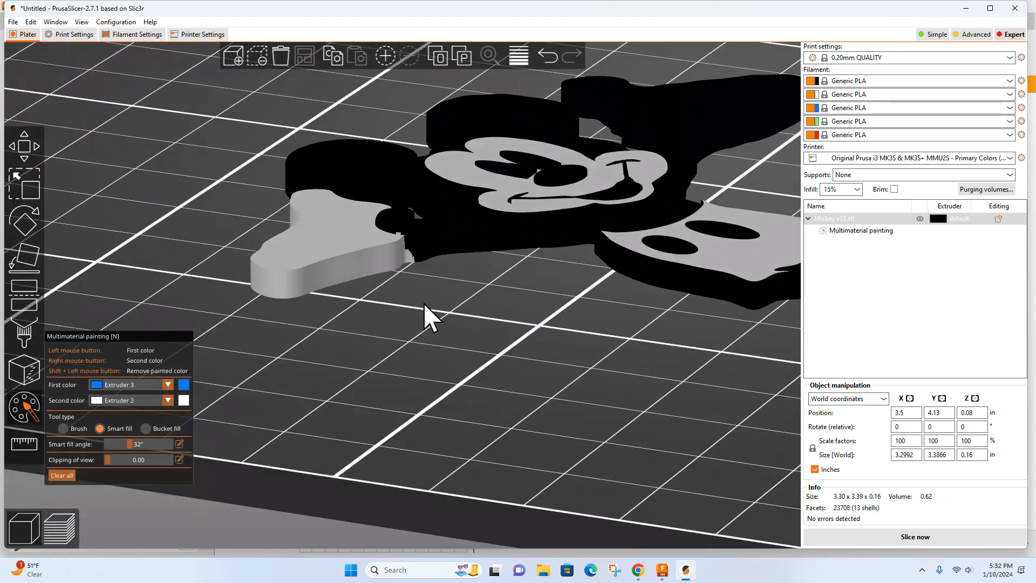
pyautogui.moveTo(502, 377); pyautogui.dragTo(481, 400)
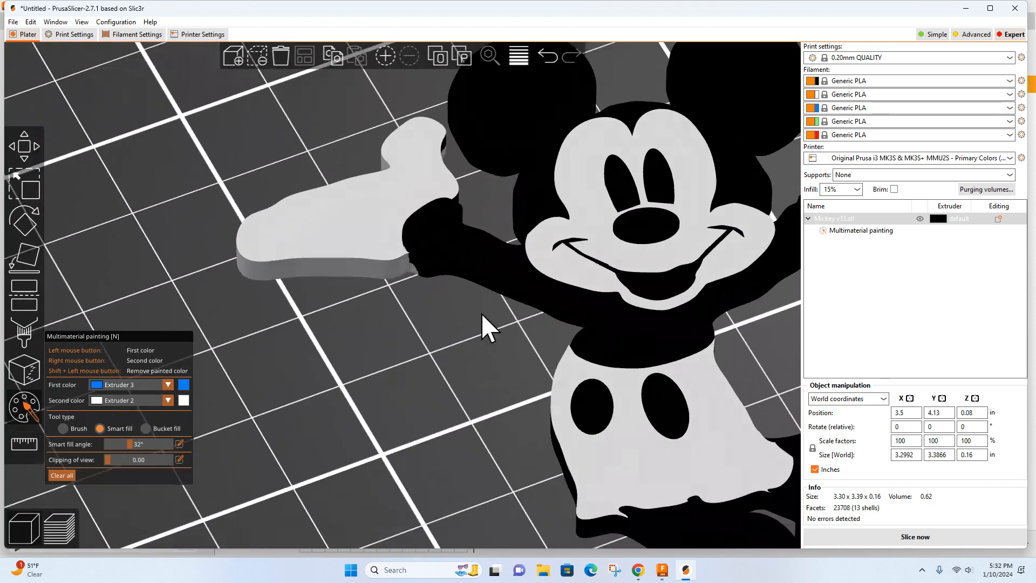
pyautogui.rightClick(429, 225)
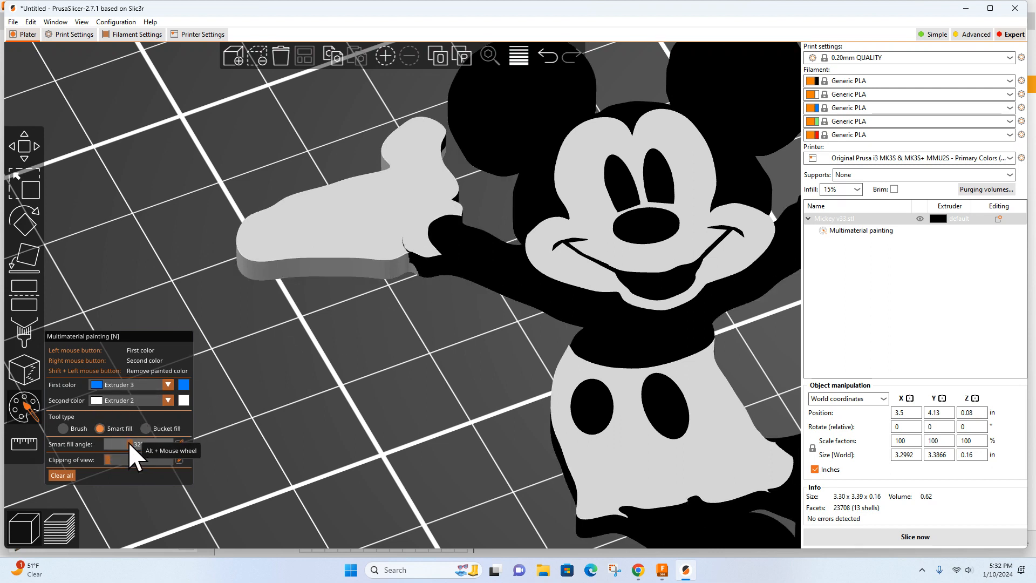
pyautogui.moveTo(128, 443); pyautogui.dragTo(119, 444)
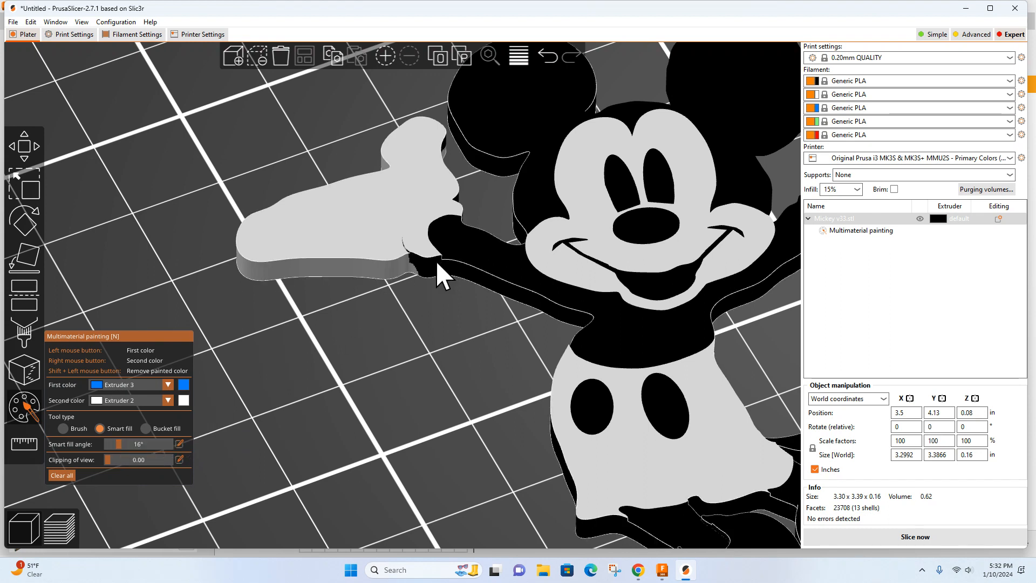
pyautogui.moveTo(119, 448); pyautogui.dragTo(111, 449)
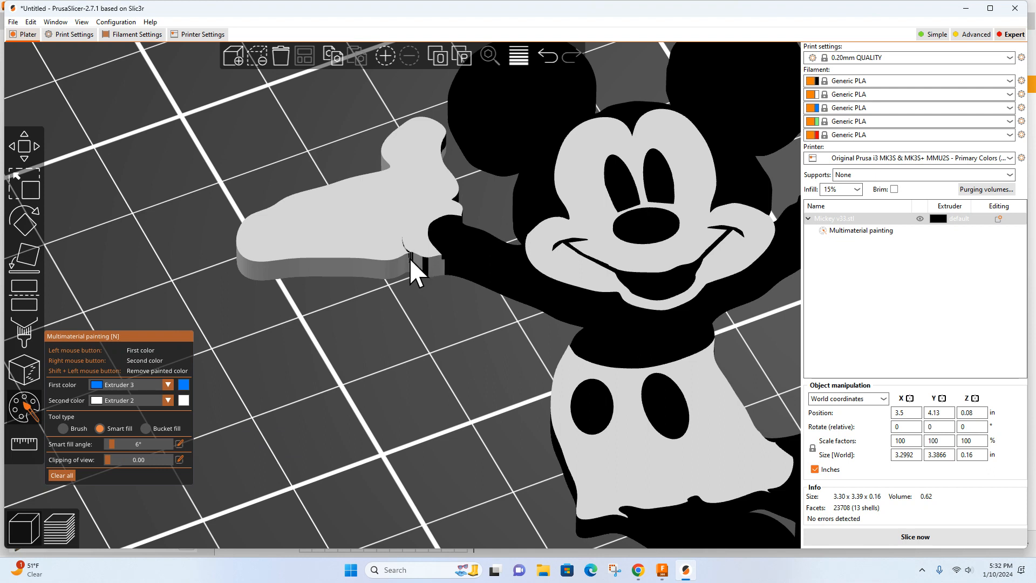
# Brush the remaining black strips on the left-hand glove's cuff wall white, undoing the stroke that spills onto the arm
pyautogui.click(63, 428)
pyautogui.moveTo(417, 246)
pyautogui.mouseDown()
pyautogui.moveTo(429, 264)
pyautogui.moveTo(397, 268)
pyautogui.moveTo(438, 272)
pyautogui.moveTo(388, 242)
pyautogui.mouseUp()
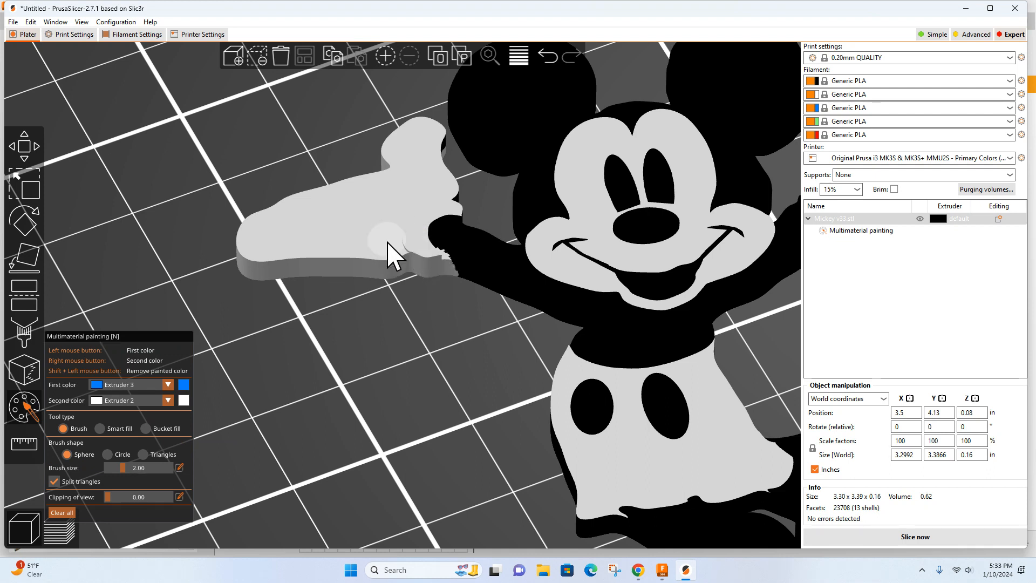
pyautogui.click(555, 53)
pyautogui.moveTo(402, 249)
pyautogui.keyDown('shift'); pyautogui.mouseDown()
pyautogui.moveTo(404, 282)
pyautogui.moveTo(402, 249)
pyautogui.moveTo(423, 277)
pyautogui.moveTo(416, 259)
pyautogui.moveTo(425, 268)
pyautogui.moveTo(403, 259)
pyautogui.moveTo(401, 223)
pyautogui.moveTo(407, 232)
pyautogui.mouseUp(); pyautogui.keyUp('shift')
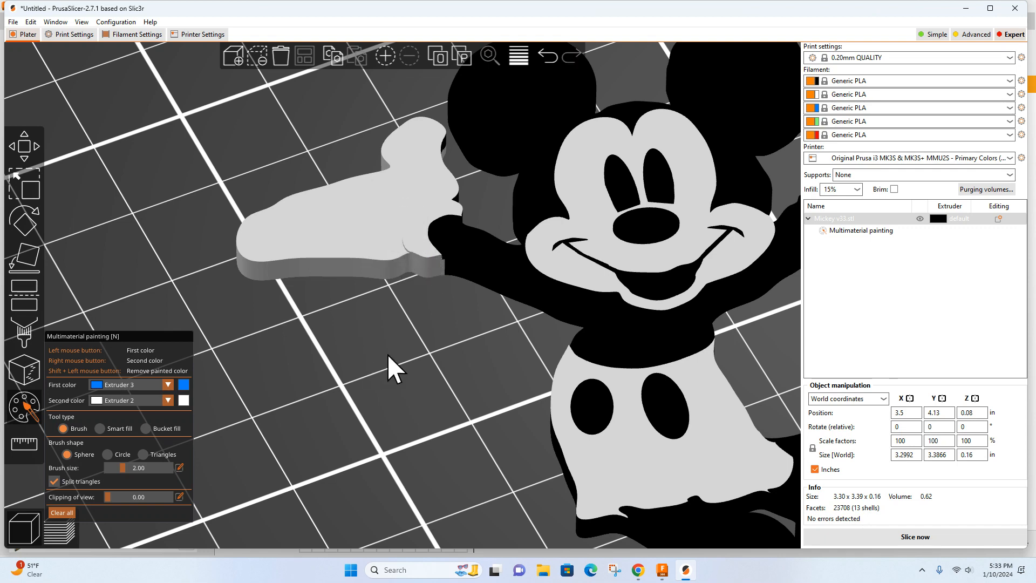
# Paint the underside of the left-hand glove's cuff white with the sphere brush
pyautogui.moveTo(442, 301)
pyautogui.mouseDown()
pyautogui.moveTo(409, 350)
pyautogui.moveTo(418, 221)
pyautogui.mouseUp()
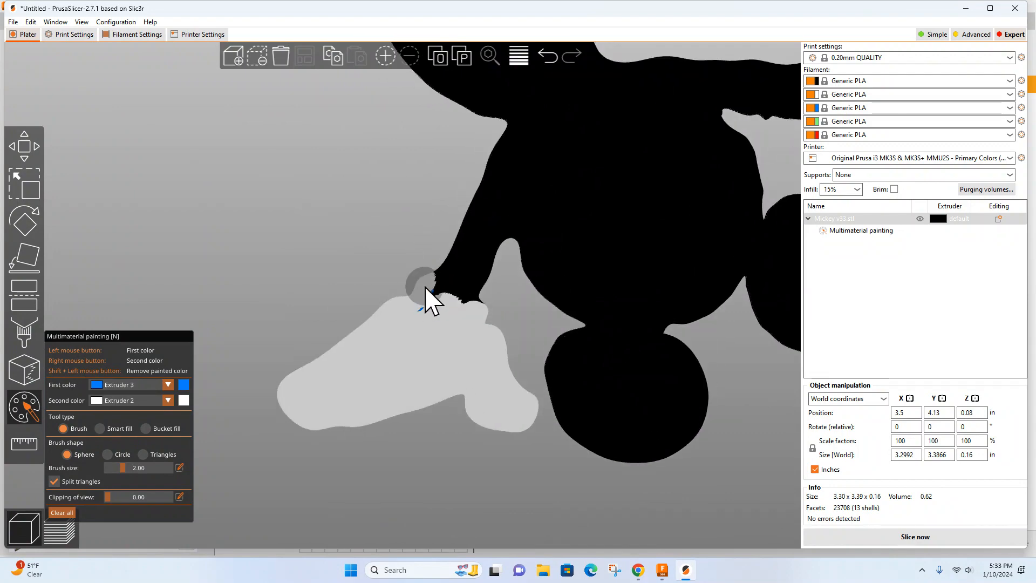
pyautogui.moveTo(424, 290)
pyautogui.mouseDown(button='right')
pyautogui.moveTo(469, 325)
pyautogui.moveTo(432, 313)
pyautogui.moveTo(474, 335)
pyautogui.mouseUp(button='right')
pyautogui.moveTo(366, 207); pyautogui.dragTo(352, 341)
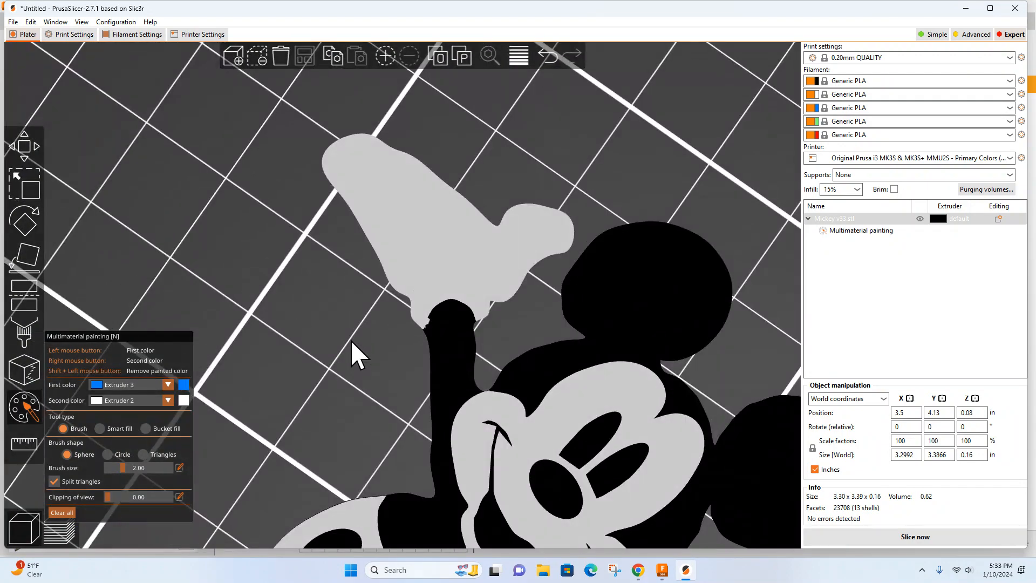
# Try Smart fill at 6° on the right-hand glove's top face, first in blue and finally in white
pyautogui.scroll(-5, 593, 232)
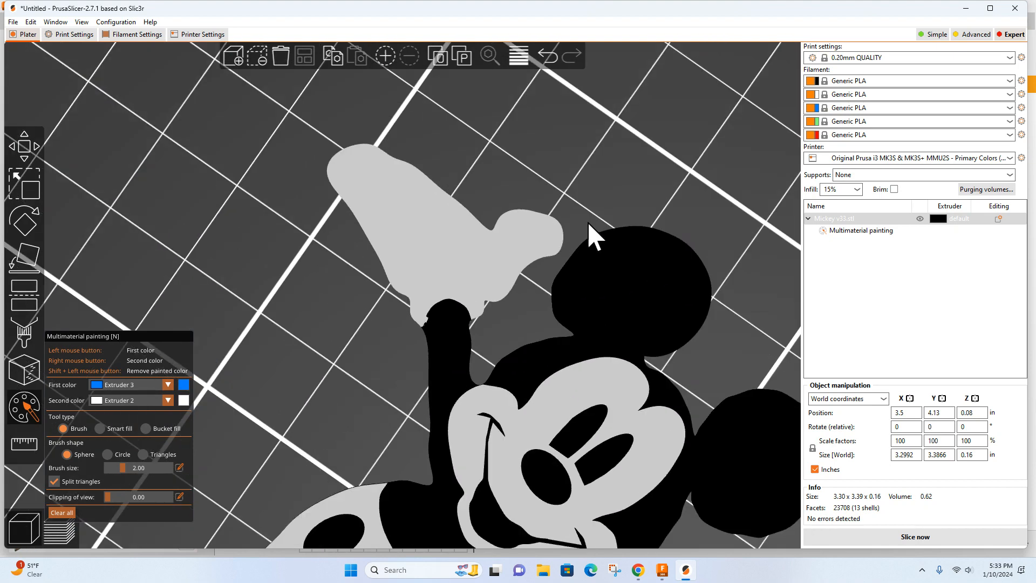
pyautogui.scroll(-3, 620, 249)
pyautogui.scroll(5, 657, 376)
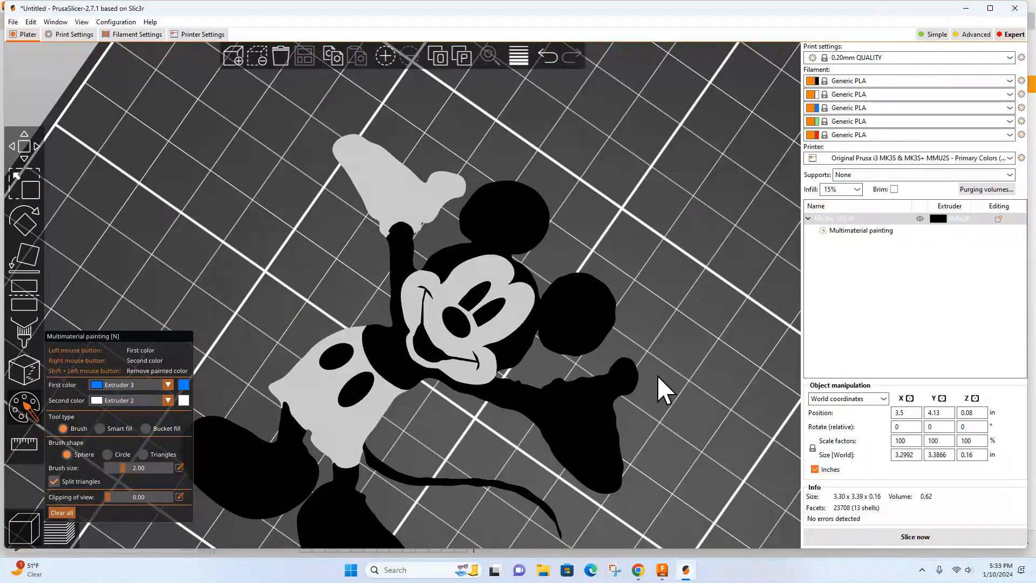
pyautogui.click(101, 429)
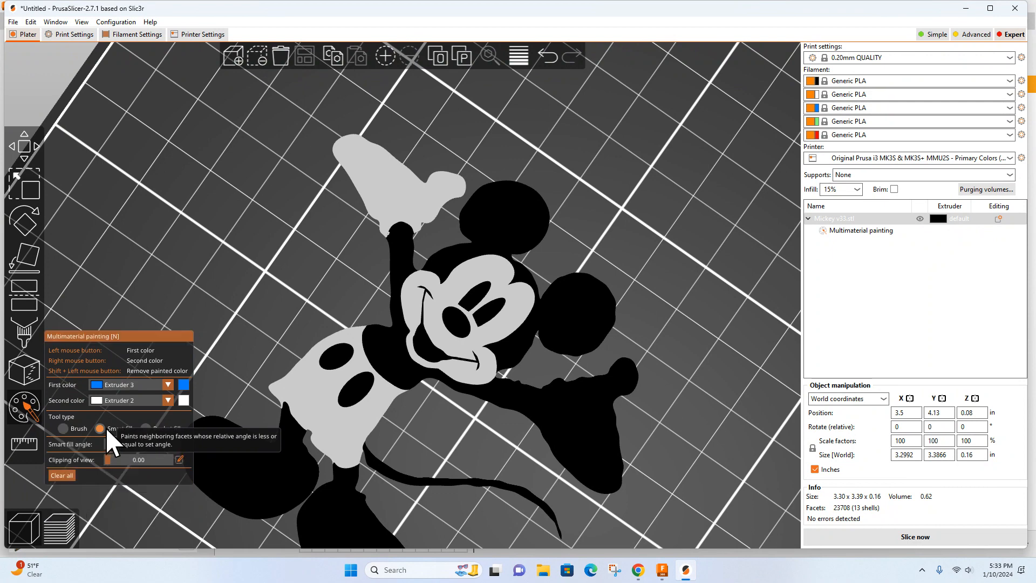
pyautogui.click(584, 444)
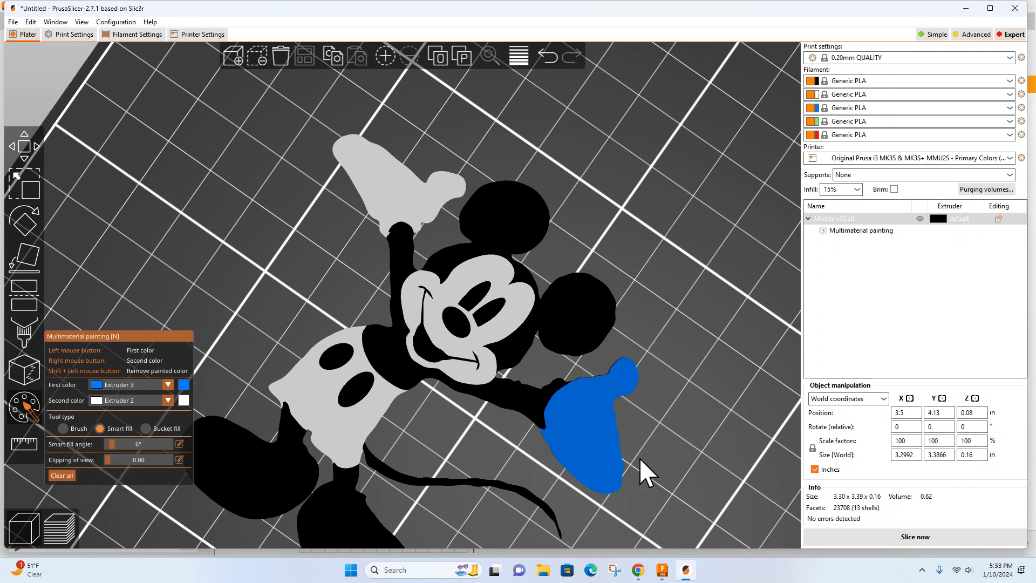
pyautogui.rightClick(613, 468)
# Paint the right-hand glove's underside with the sphere brush at size 2.00, covering a blue test stroke with white
pyautogui.moveTo(671, 445); pyautogui.dragTo(683, 284)
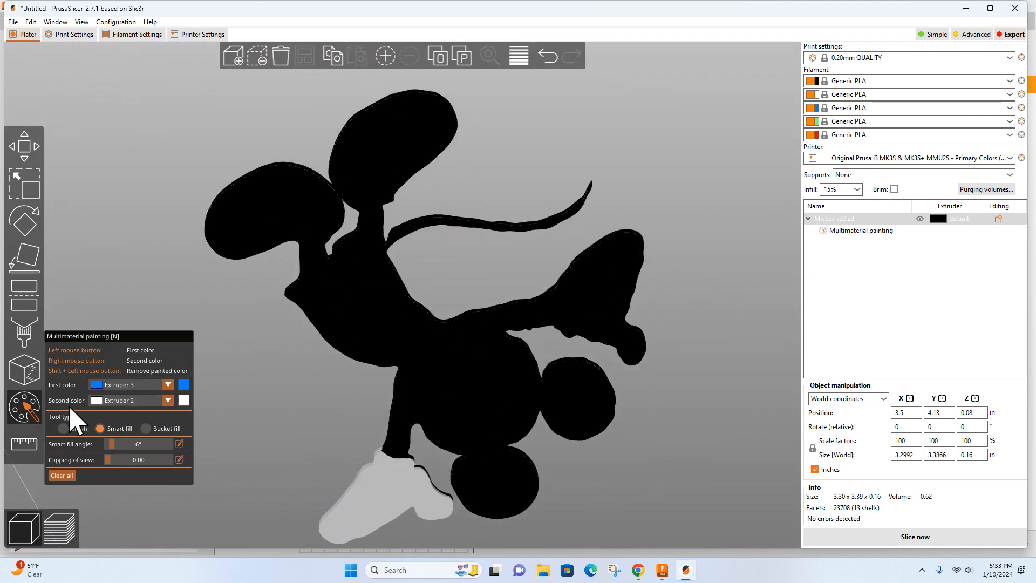
pyautogui.click(63, 429)
pyautogui.moveTo(594, 279); pyautogui.dragTo(594, 280)
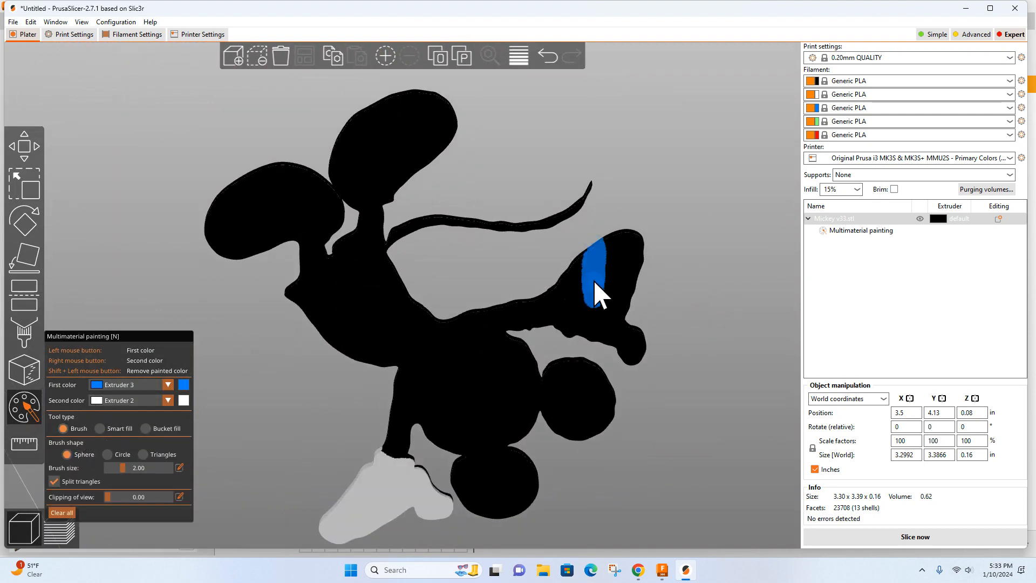
pyautogui.moveTo(653, 265)
pyautogui.mouseDown(button='right')
pyautogui.moveTo(641, 289)
pyautogui.moveTo(609, 241)
pyautogui.mouseUp(button='right')
pyautogui.moveTo(548, 232)
pyautogui.mouseDown(button='right')
pyautogui.moveTo(564, 246)
pyautogui.moveTo(530, 232)
pyautogui.moveTo(532, 282)
pyautogui.moveTo(562, 261)
pyautogui.moveTo(586, 296)
pyautogui.moveTo(606, 231)
pyautogui.moveTo(589, 224)
pyautogui.moveTo(597, 244)
pyautogui.moveTo(572, 294)
pyautogui.moveTo(532, 294)
pyautogui.moveTo(585, 321)
pyautogui.moveTo(594, 358)
pyautogui.moveTo(559, 331)
pyautogui.mouseUp(button='right')
pyautogui.moveTo(559, 233)
pyautogui.mouseDown(button='right')
pyautogui.moveTo(527, 261)
pyautogui.moveTo(534, 283)
pyautogui.mouseUp(button='right')
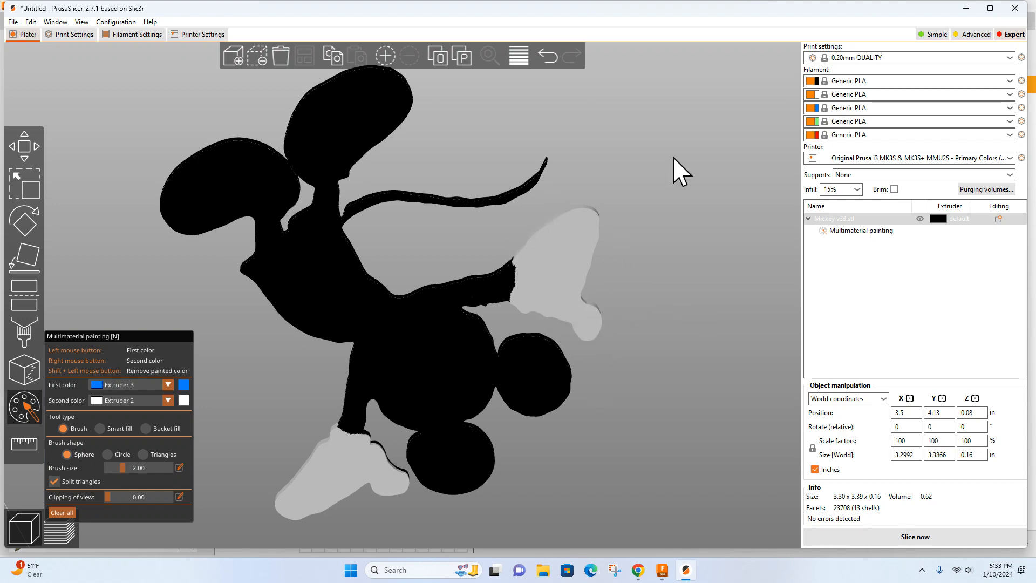
# Try to brush the right-hand glove's cuff white, and undo the painting made on that glove
pyautogui.moveTo(675, 167); pyautogui.dragTo(708, 304)
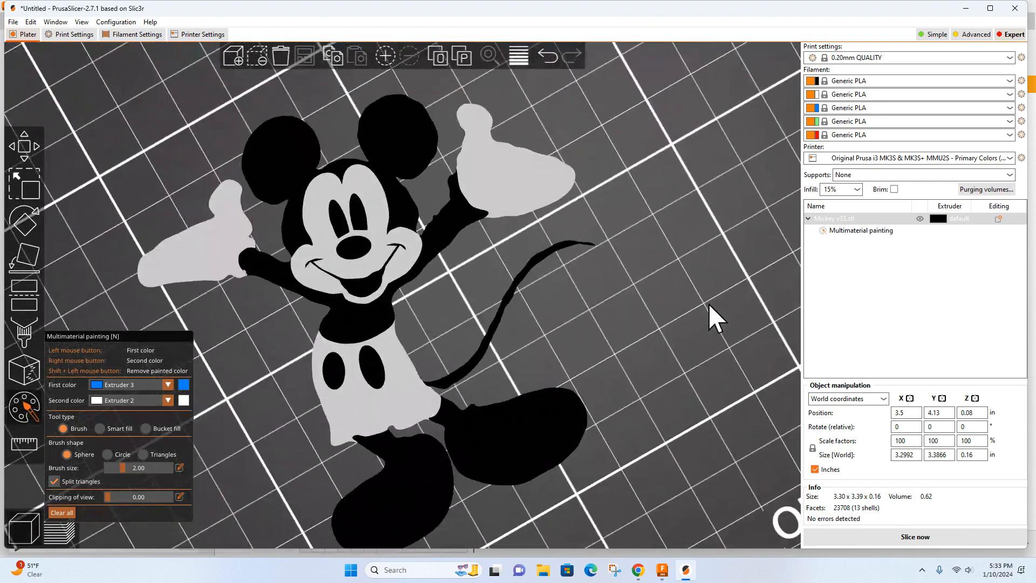
pyautogui.moveTo(472, 160)
pyautogui.mouseDown(button='right')
pyautogui.moveTo(455, 183)
pyautogui.moveTo(504, 238)
pyautogui.mouseUp(button='right')
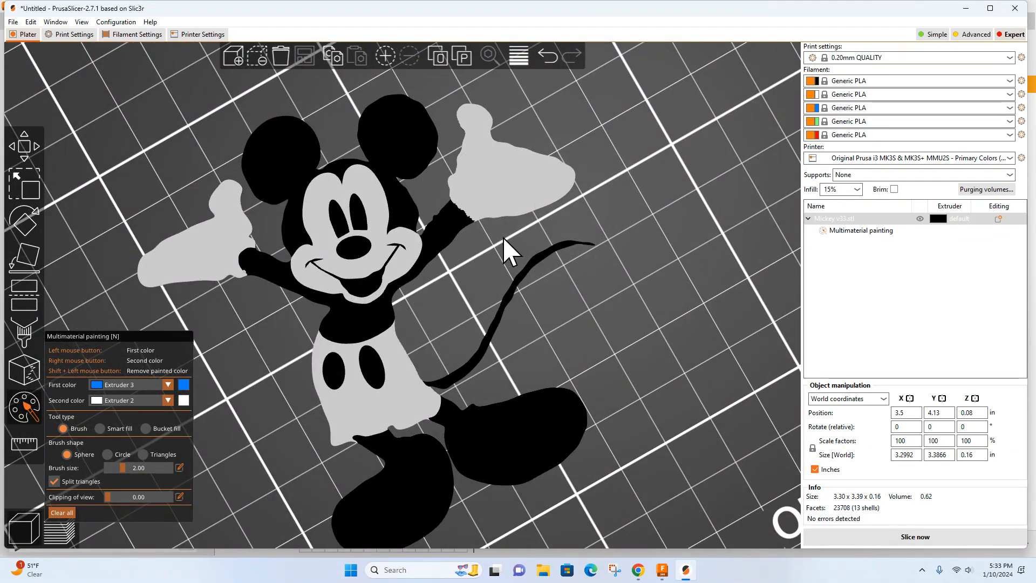
pyautogui.click(546, 57)
pyautogui.click(546, 57)
pyautogui.click(546, 57)
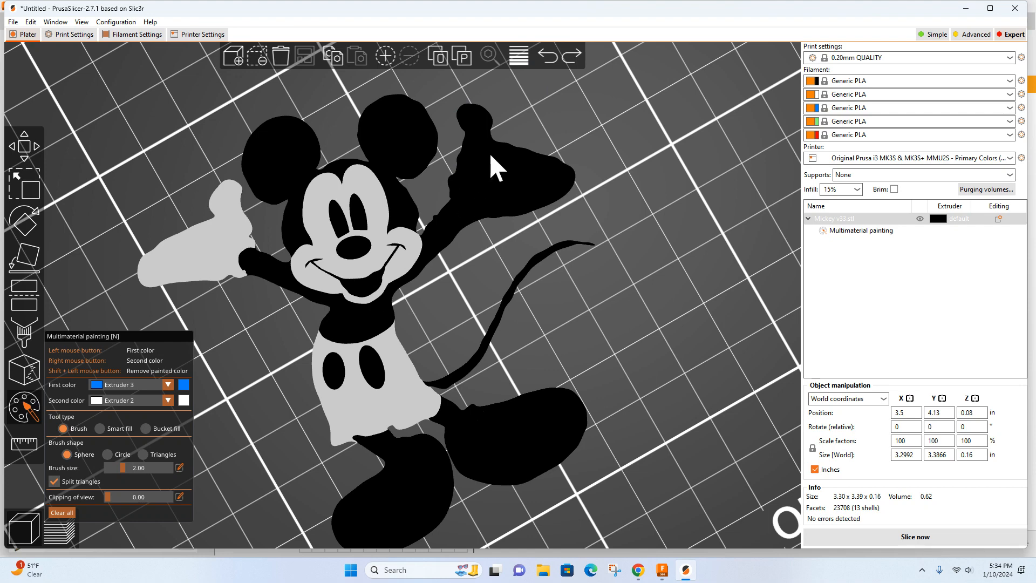
# Brush the right-hand glove's top face white and smart-fill its cuff white at 6°, undoing the accidental blue fill
pyautogui.moveTo(526, 170)
pyautogui.mouseDown(button='right')
pyautogui.moveTo(509, 176)
pyautogui.moveTo(470, 157)
pyautogui.moveTo(459, 126)
pyautogui.moveTo(482, 118)
pyautogui.moveTo(547, 201)
pyautogui.moveTo(564, 184)
pyautogui.moveTo(476, 168)
pyautogui.moveTo(474, 179)
pyautogui.moveTo(513, 199)
pyautogui.moveTo(564, 176)
pyautogui.moveTo(565, 192)
pyautogui.mouseUp(button='right')
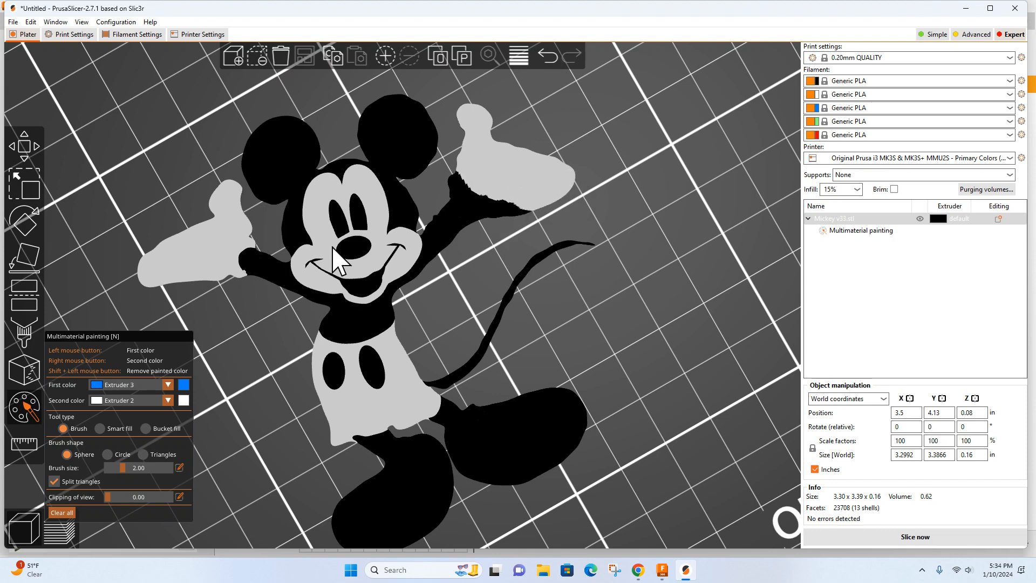
pyautogui.click(100, 428)
pyautogui.click(466, 209)
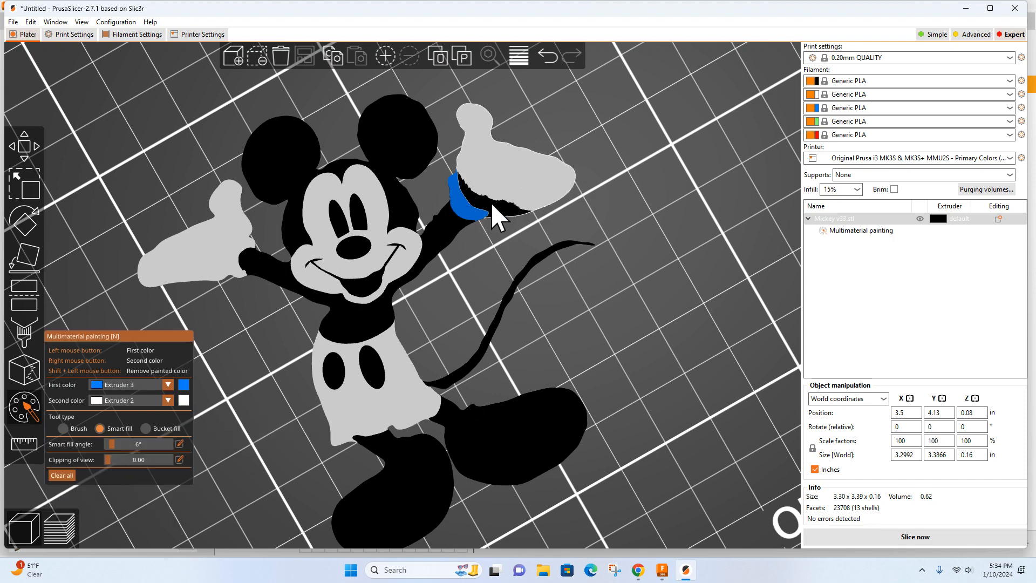
pyautogui.click(548, 59)
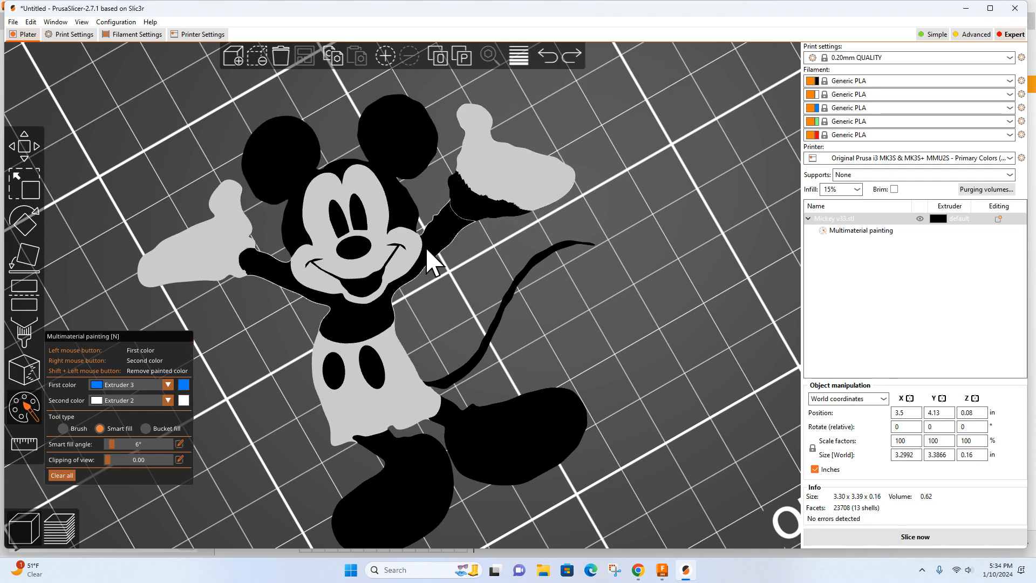
pyautogui.rightClick(465, 208)
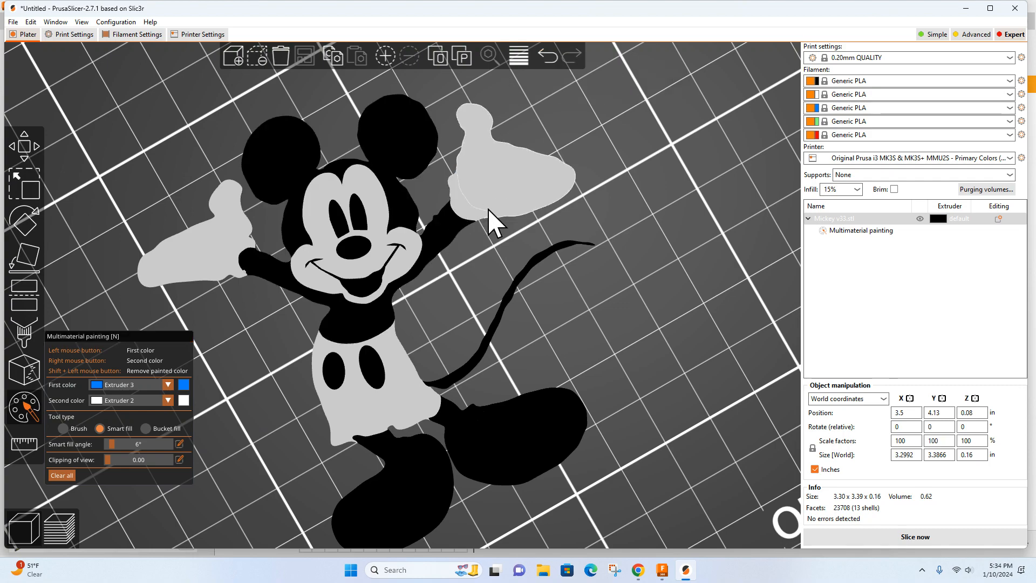
# Paint the underside and remaining black side walls of the right-hand glove white with the sphere brush at size 2.00
pyautogui.moveTo(572, 219); pyautogui.dragTo(613, 177)
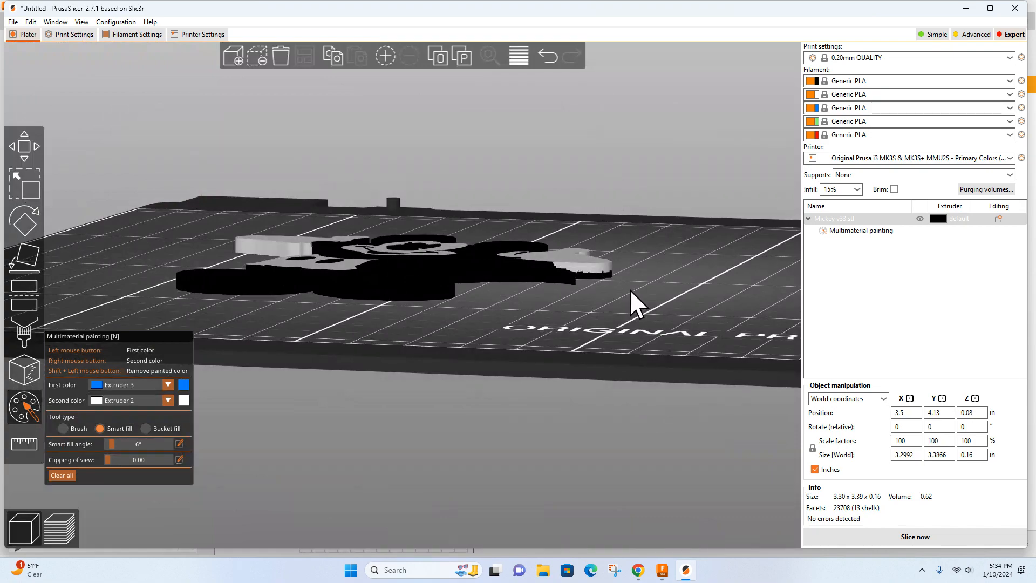
pyautogui.moveTo(629, 289); pyautogui.dragTo(377, 322)
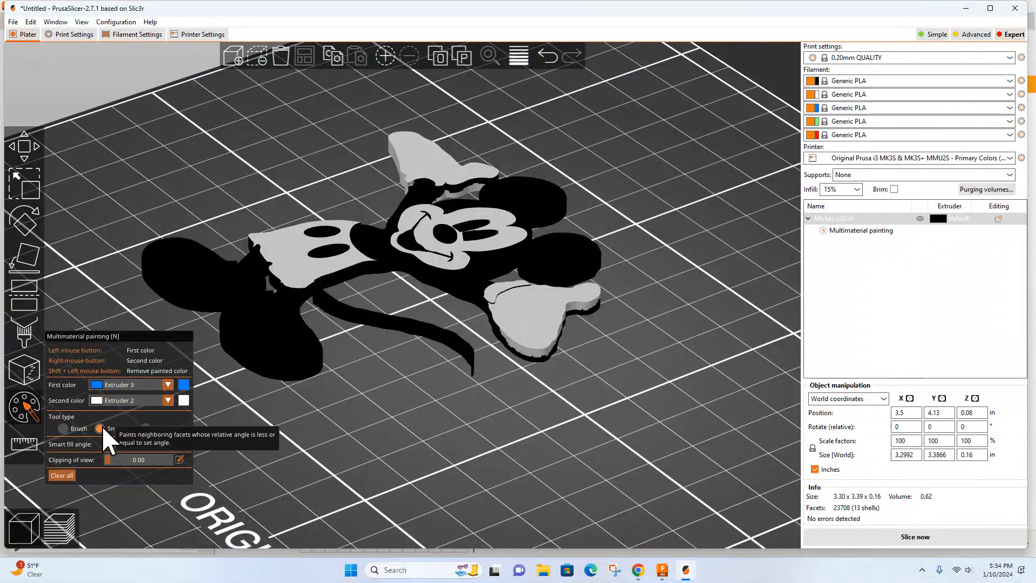
pyautogui.click(62, 428)
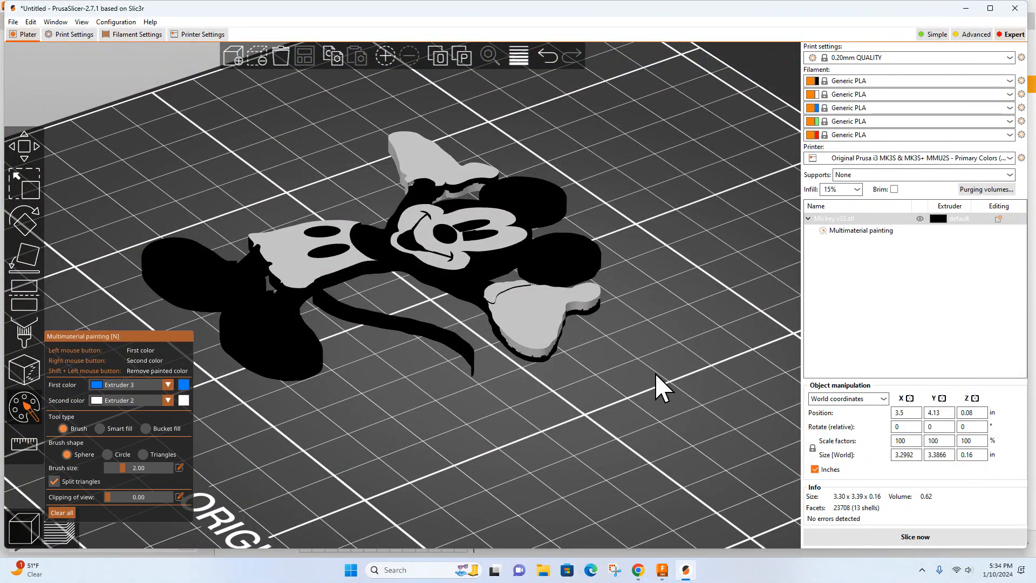
pyautogui.moveTo(655, 373); pyautogui.dragTo(543, 254)
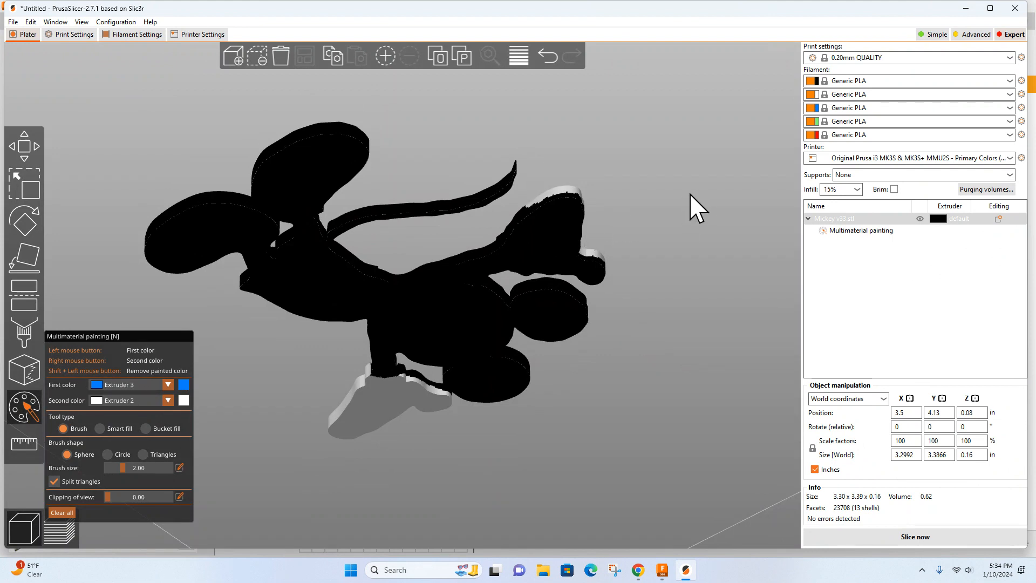
pyautogui.moveTo(691, 194); pyautogui.dragTo(570, 210)
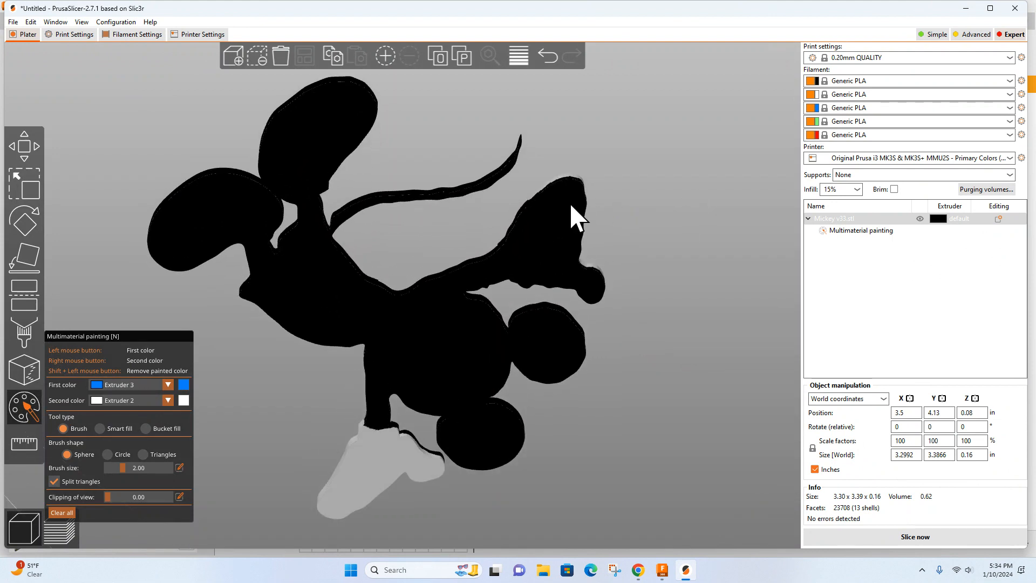
pyautogui.moveTo(548, 249)
pyautogui.mouseDown(button='right')
pyautogui.moveTo(536, 225)
pyautogui.moveTo(597, 196)
pyautogui.moveTo(569, 194)
pyautogui.moveTo(527, 215)
pyautogui.moveTo(548, 287)
pyautogui.moveTo(587, 273)
pyautogui.moveTo(555, 286)
pyautogui.moveTo(528, 266)
pyautogui.moveTo(582, 280)
pyautogui.moveTo(567, 293)
pyautogui.moveTo(594, 304)
pyautogui.moveTo(579, 205)
pyautogui.moveTo(520, 227)
pyautogui.moveTo(539, 209)
pyautogui.moveTo(566, 231)
pyautogui.moveTo(534, 259)
pyautogui.moveTo(551, 208)
pyautogui.moveTo(507, 228)
pyautogui.moveTo(577, 259)
pyautogui.mouseUp(button='right')
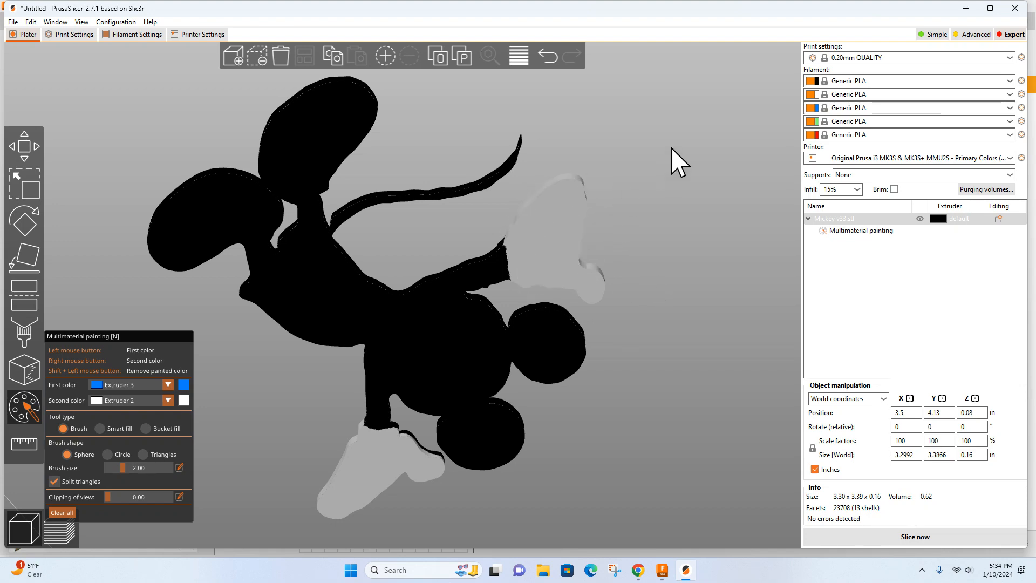
# Switch the painting tool to Smart fill and set the smart fill angle to 0° for the face
pyautogui.moveTo(671, 149); pyautogui.dragTo(690, 253)
pyautogui.moveTo(649, 342)
pyautogui.mouseDown()
pyautogui.moveTo(706, 349)
pyautogui.moveTo(519, 307)
pyautogui.mouseUp()
pyautogui.scroll(5, 378, 229)
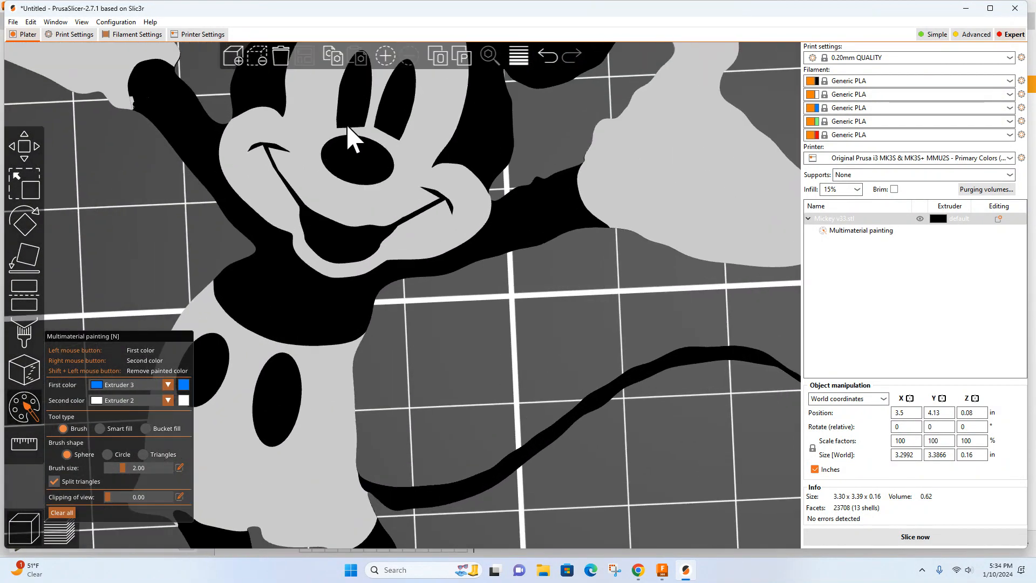
pyautogui.moveTo(503, 361); pyautogui.dragTo(529, 362)
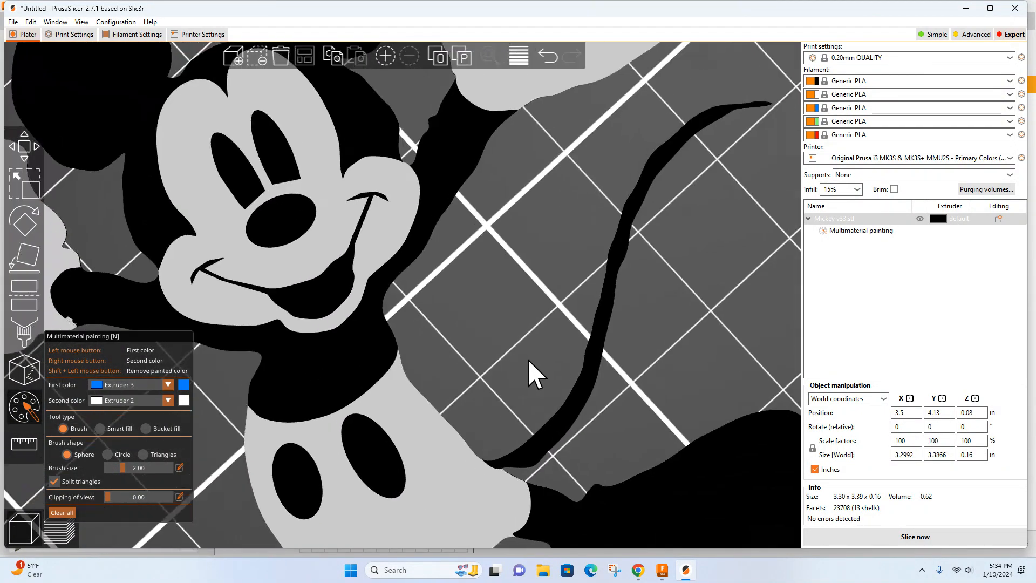
pyautogui.click(99, 429)
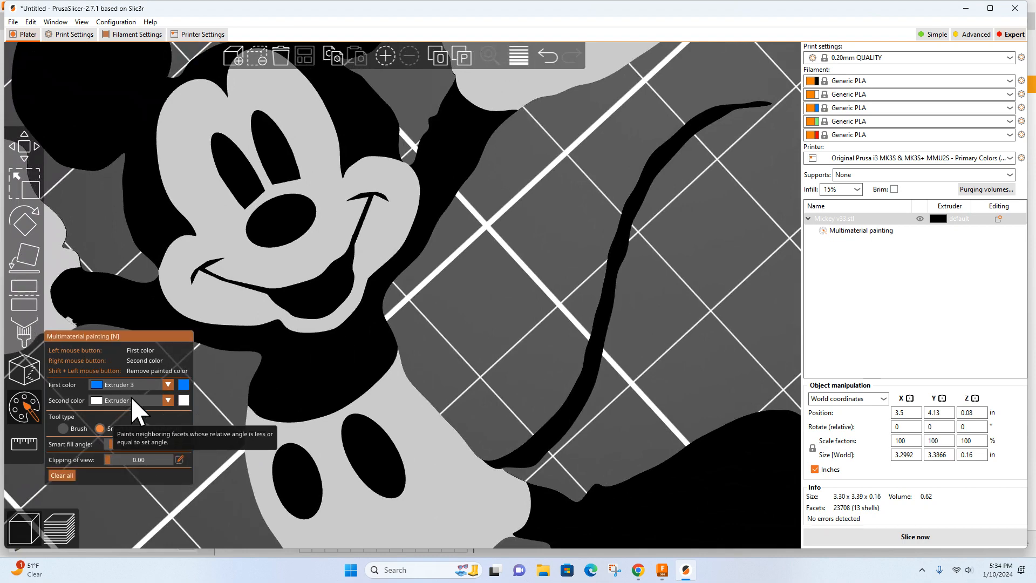
pyautogui.scroll(3, 246, 192)
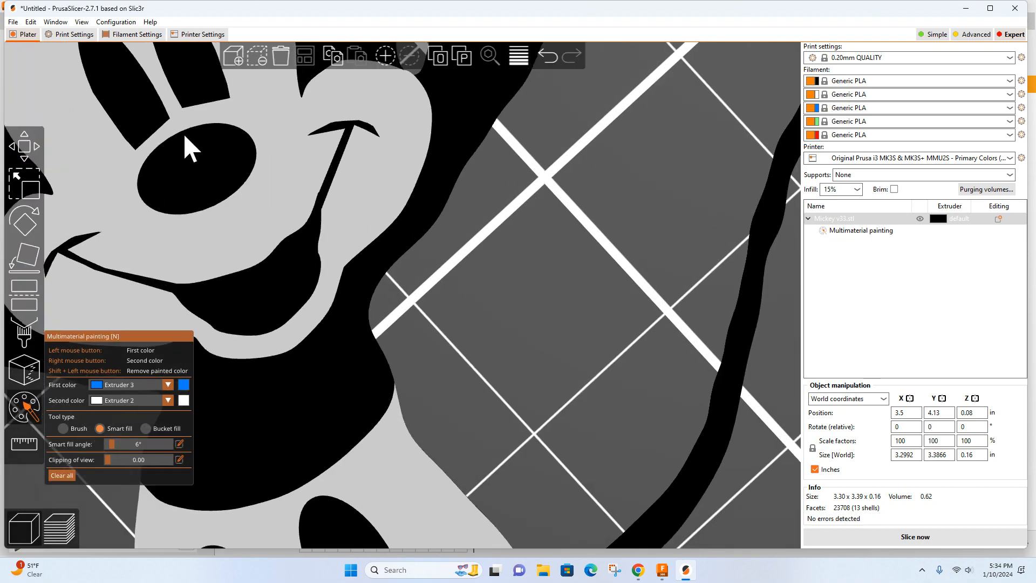
pyautogui.moveTo(581, 295); pyautogui.dragTo(790, 421, button='right')
pyautogui.scroll(-1, 237, 90)
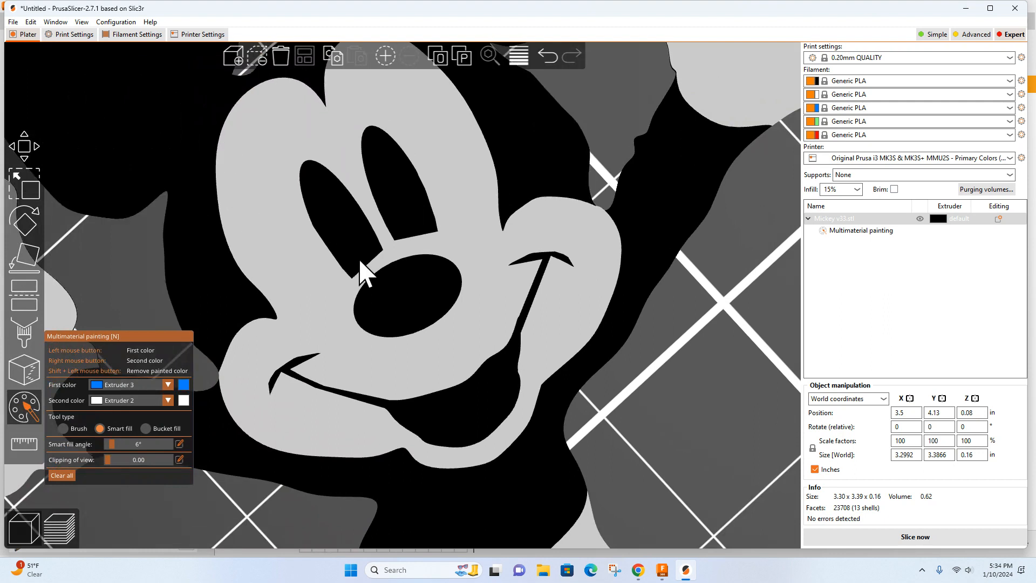
pyautogui.scroll(2, 360, 272)
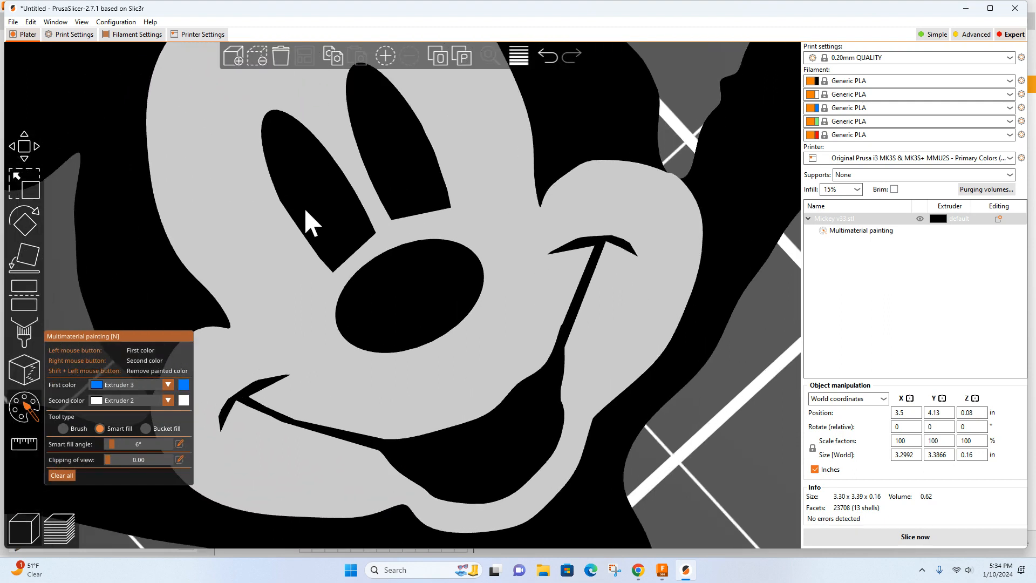
pyautogui.click(109, 444)
pyautogui.moveTo(112, 448); pyautogui.dragTo(113, 447)
pyautogui.scroll(3, 334, 210)
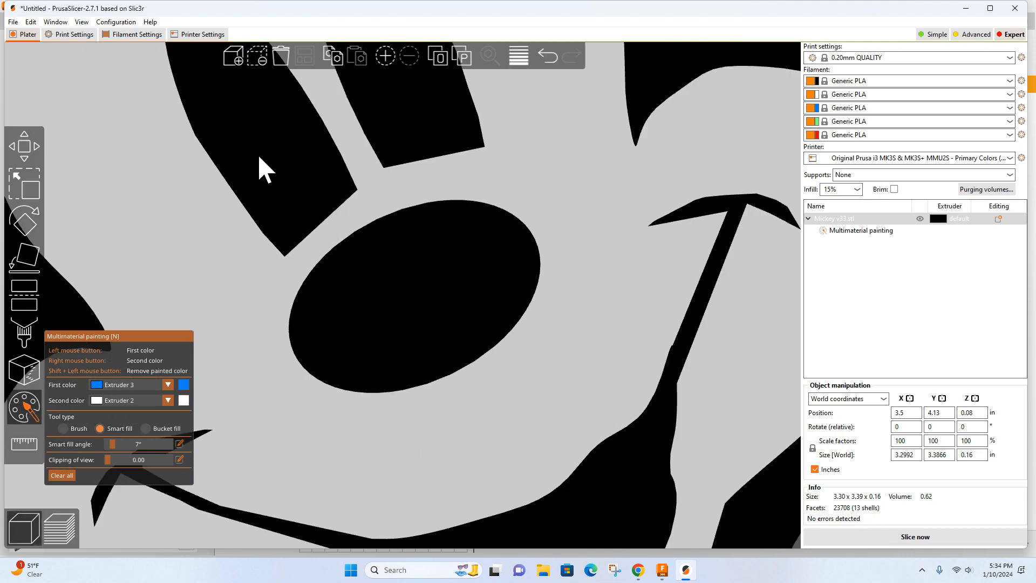
pyautogui.click(107, 444)
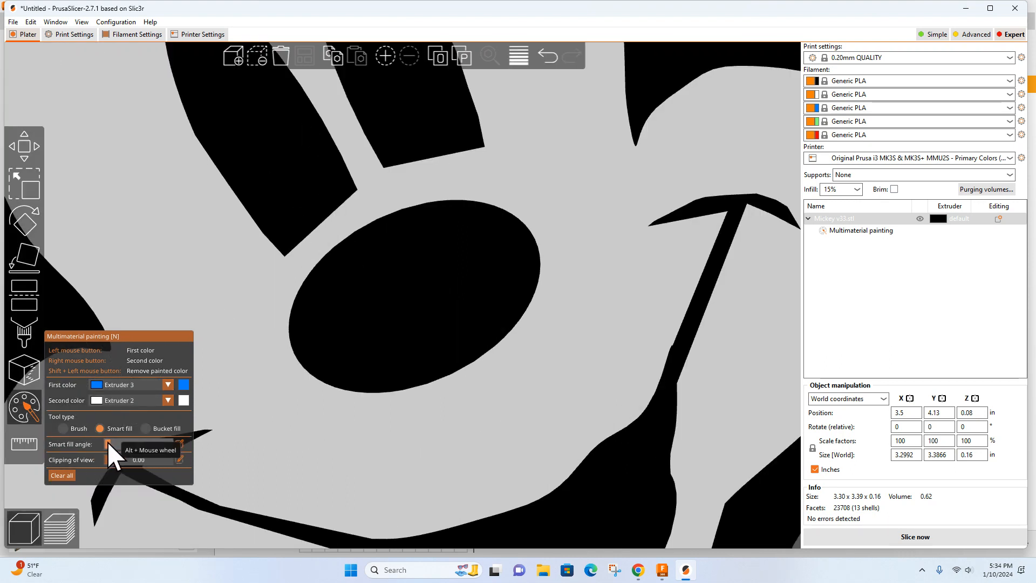
pyautogui.scroll(3, 294, 180)
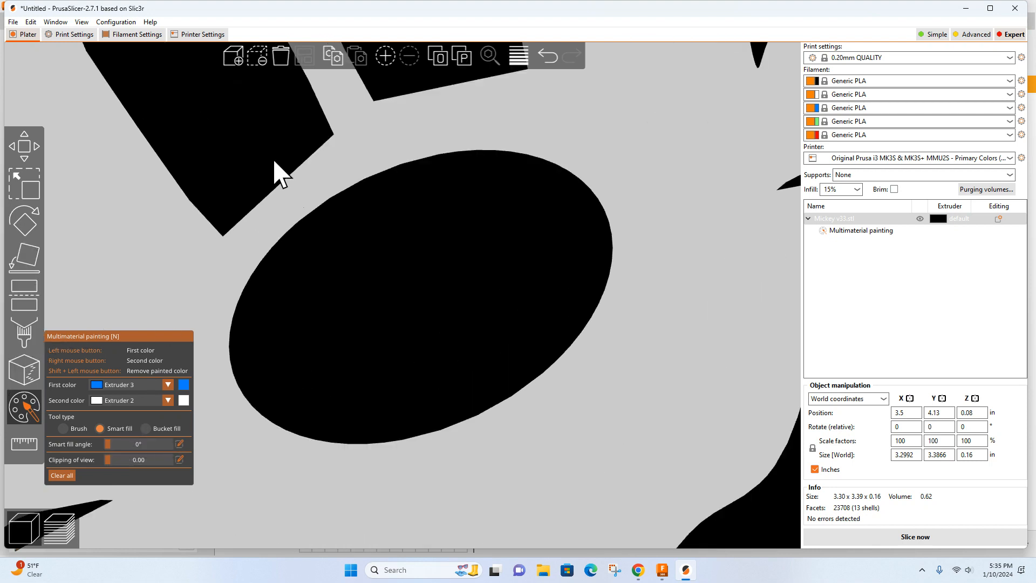
pyautogui.scroll(-3, 274, 159)
pyautogui.scroll(-5, 291, 162)
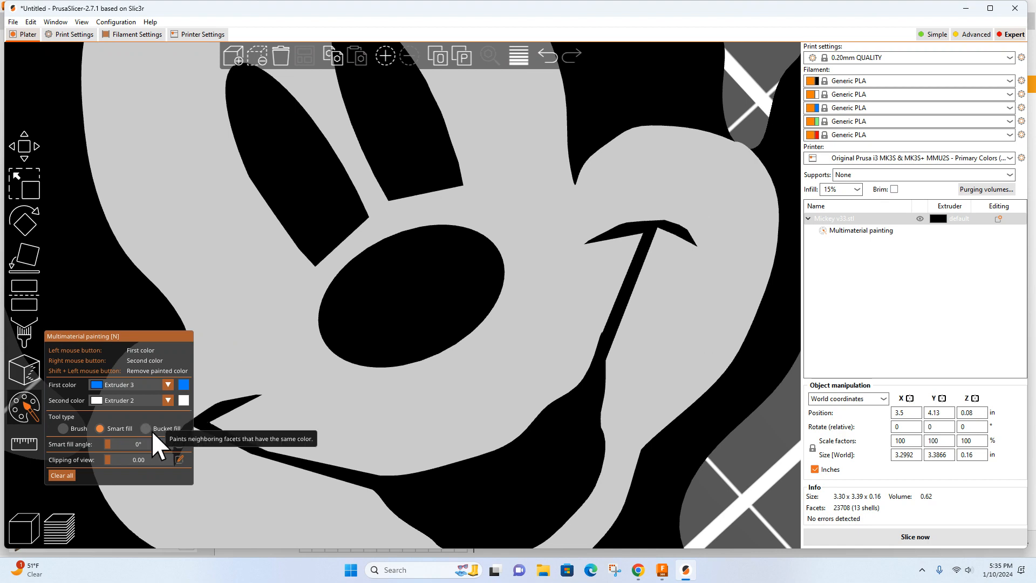
# Smart-fill the inner shapes of both eyes white at 0°, covering a blue test fill on one eye and leaving the pupils black
pyautogui.click(72, 429)
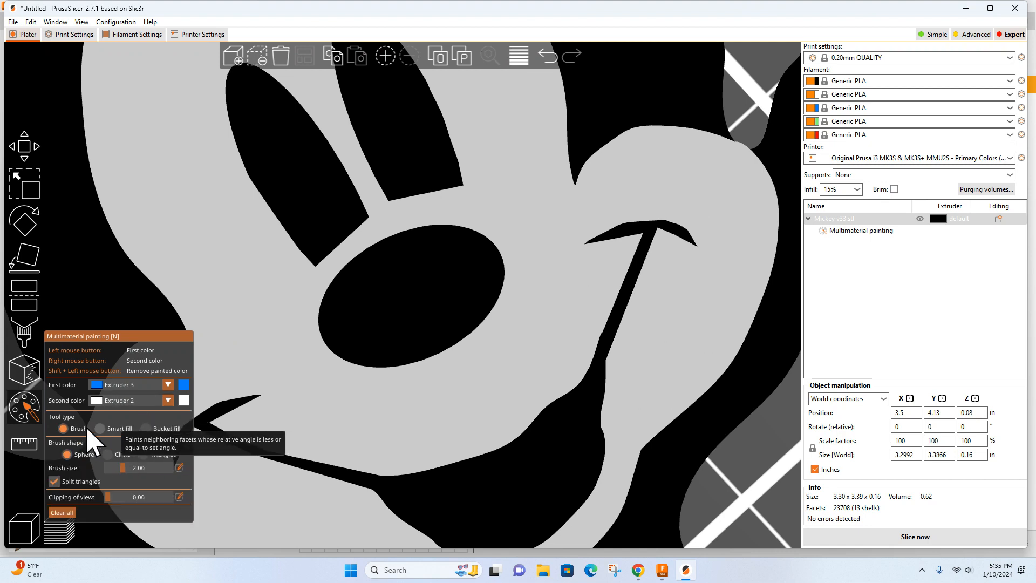
pyautogui.click(97, 428)
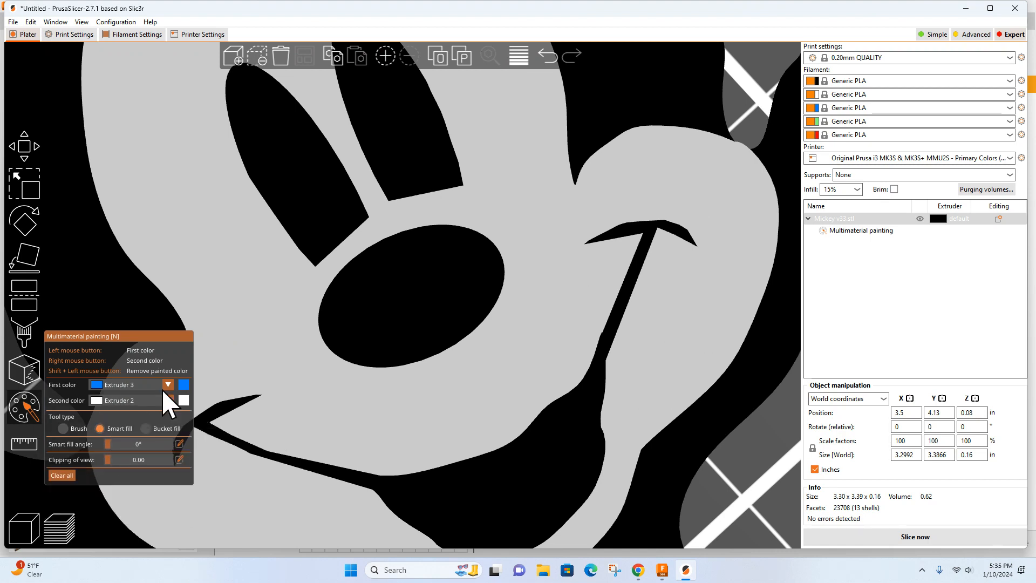
pyautogui.scroll(2, 407, 216)
pyautogui.scroll(-3, 394, 210)
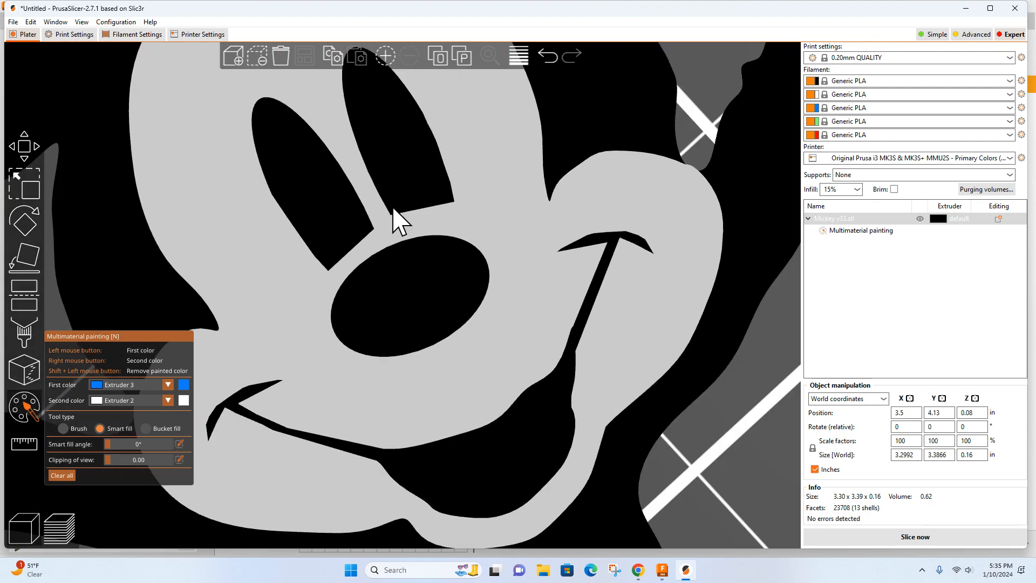
pyautogui.moveTo(388, 198)
pyautogui.keyDown('ctrl'); pyautogui.mouseDown()
pyautogui.moveTo(389, 217)
pyautogui.moveTo(347, 217)
pyautogui.mouseUp(); pyautogui.keyUp('ctrl')
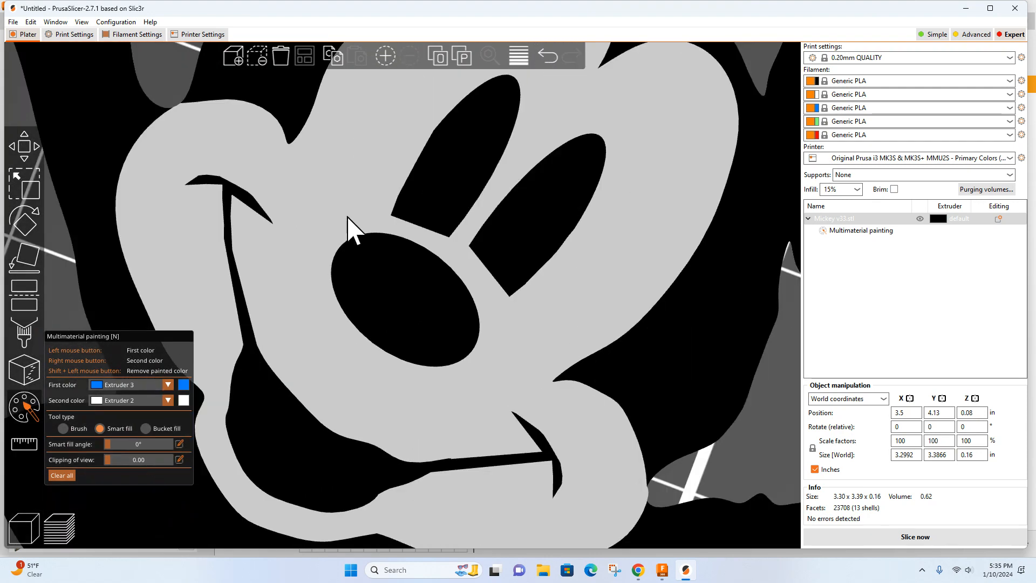
pyautogui.keyDown('ctrl'); pyautogui.moveTo(411, 212); pyautogui.dragTo(446, 198); pyautogui.keyUp('ctrl')
pyautogui.click(447, 198)
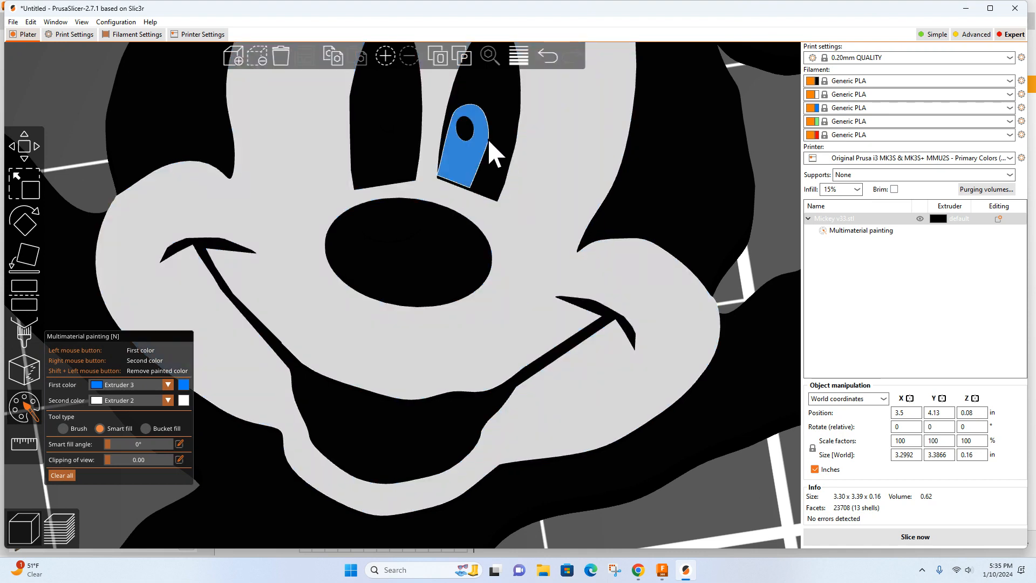
pyautogui.click(477, 163)
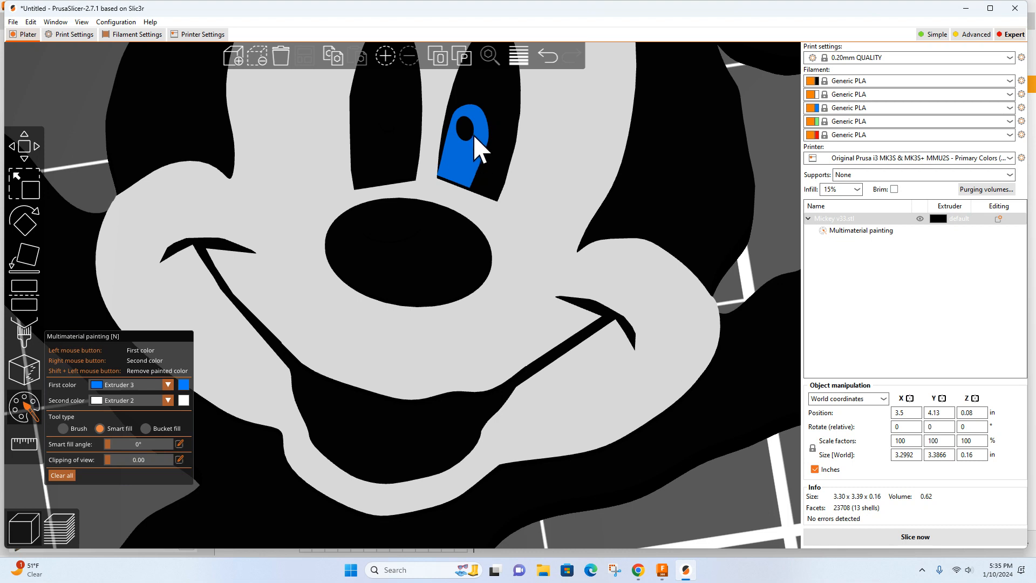
pyautogui.rightClick(443, 158)
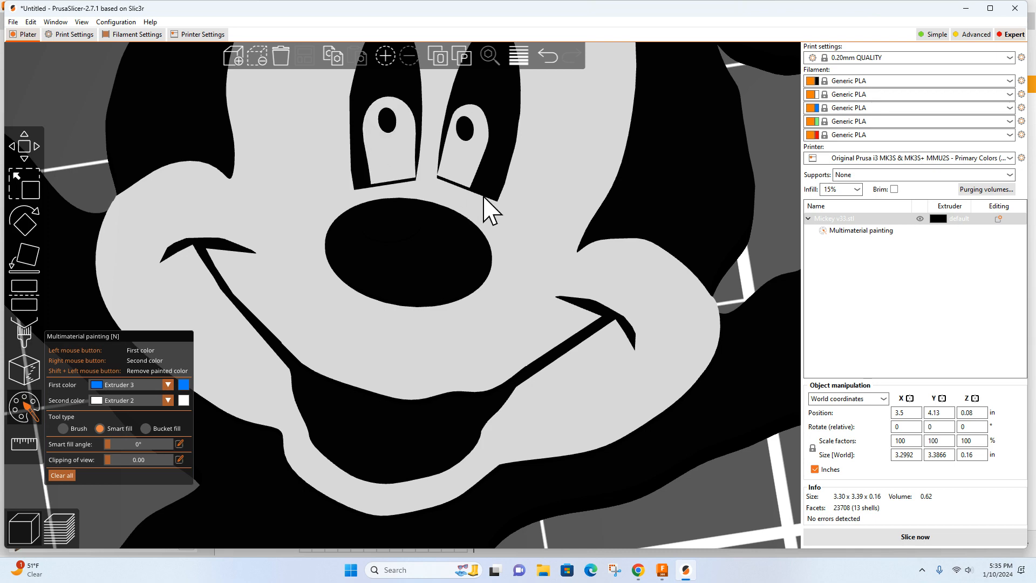
# Smart-fill the top faces of both shoes with the blue Extruder 3 colour
pyautogui.scroll(5, 481, 199)
pyautogui.scroll(-5, 480, 197)
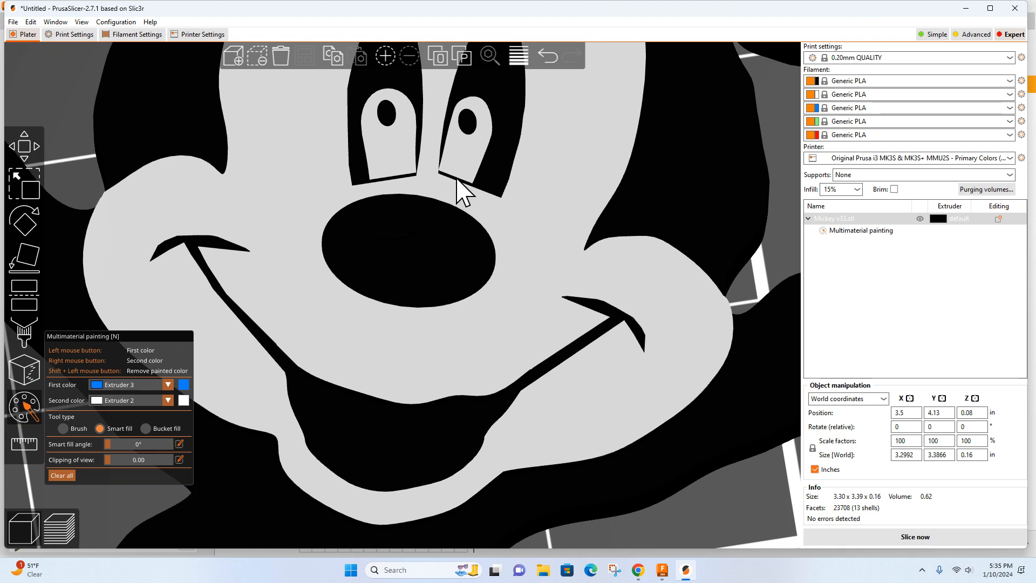
pyautogui.scroll(3, 478, 196)
pyautogui.scroll(-2, 483, 199)
pyautogui.scroll(-7, 478, 189)
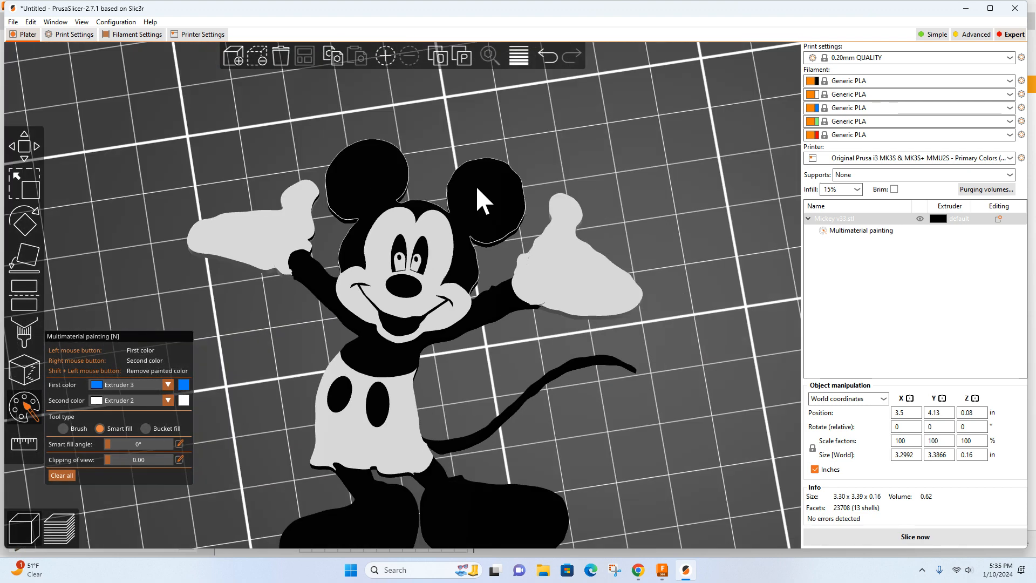
pyautogui.moveTo(659, 397); pyautogui.dragTo(691, 157, button='middle')
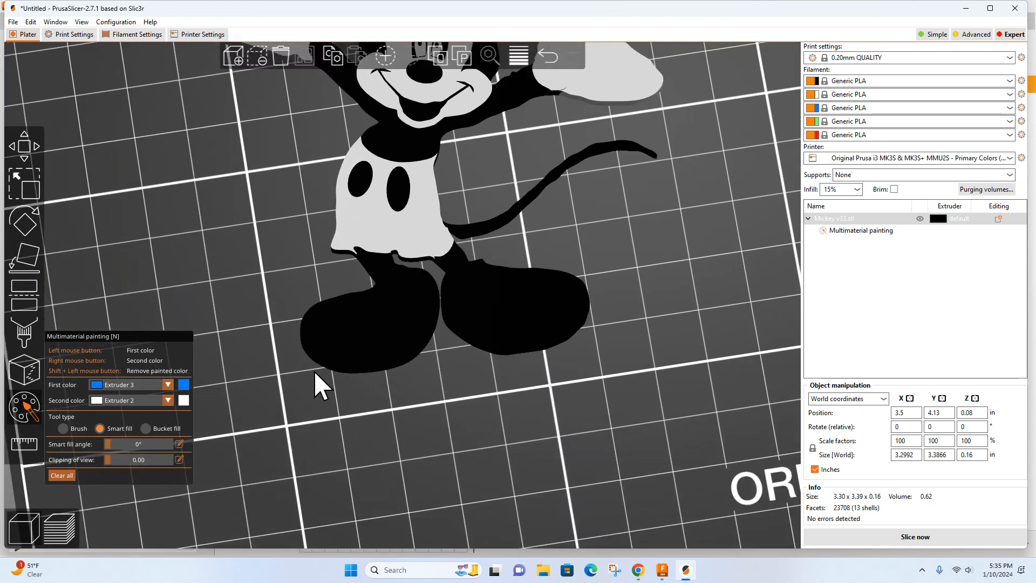
pyautogui.click(342, 352)
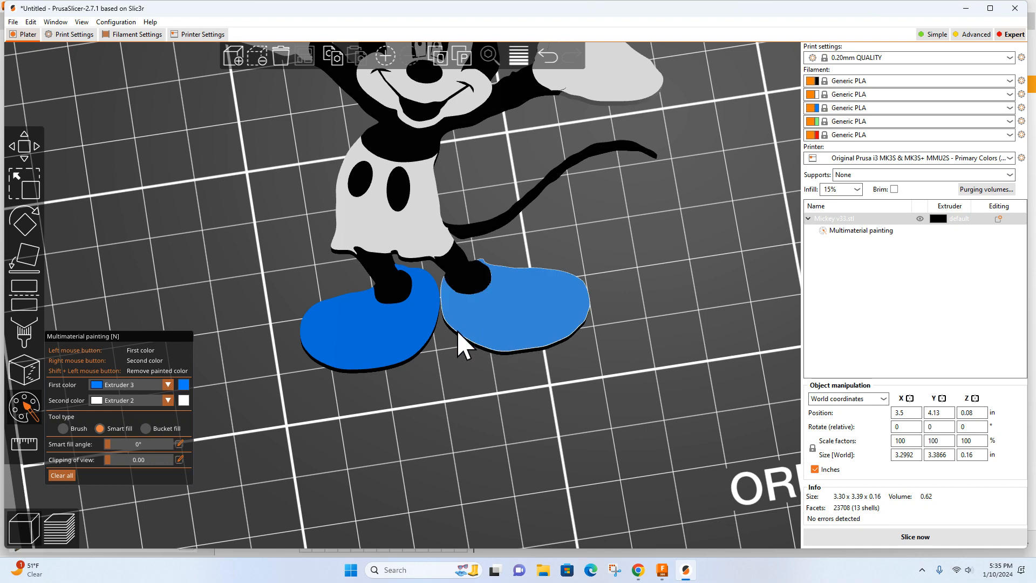
pyautogui.click(456, 331)
# Set the second colour to Extruder 5 (red) and smart-fill the ankle cuffs of both shoes with it
pyautogui.moveTo(497, 433); pyautogui.dragTo(493, 409)
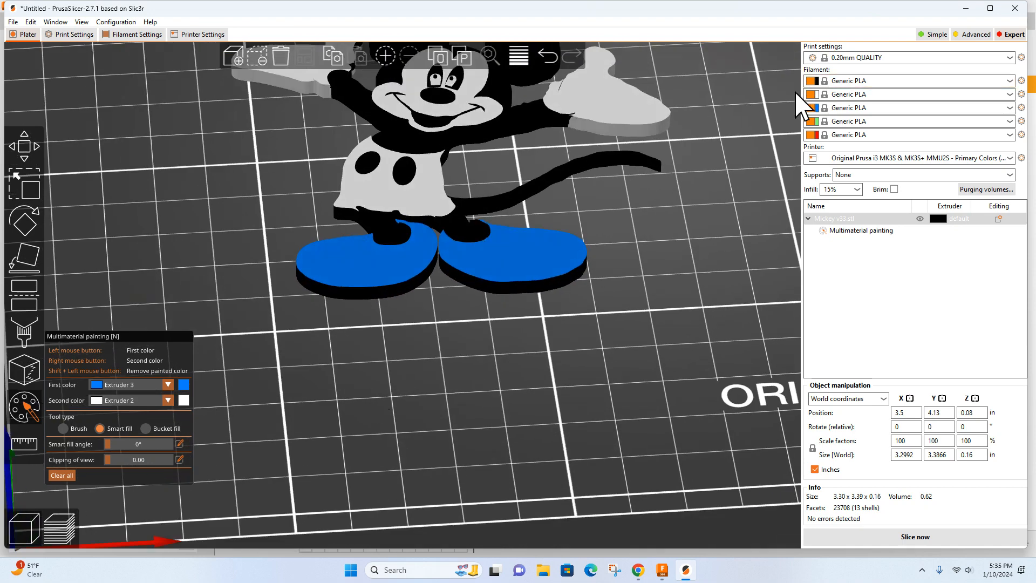
pyautogui.click(168, 400)
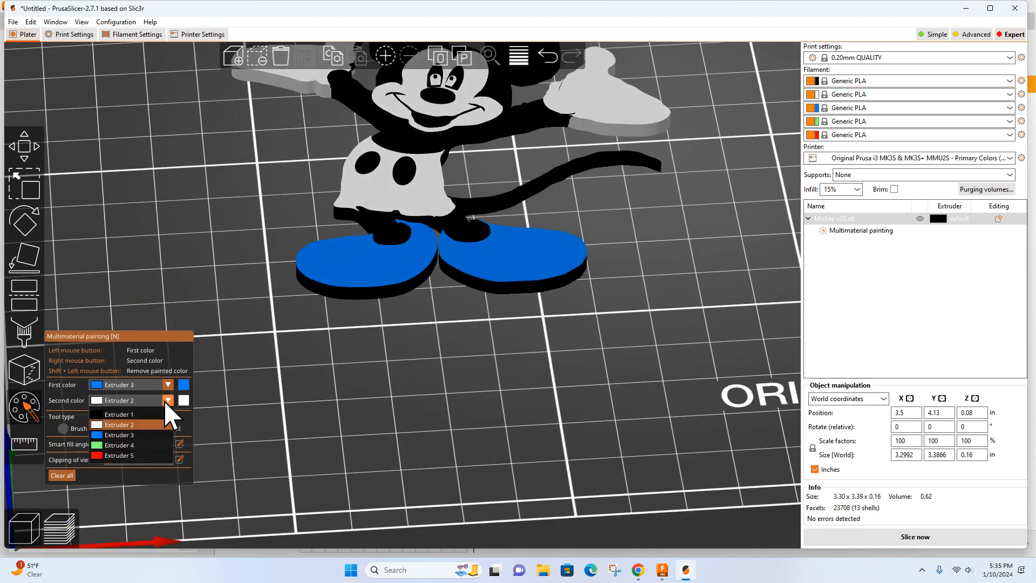
pyautogui.click(116, 473)
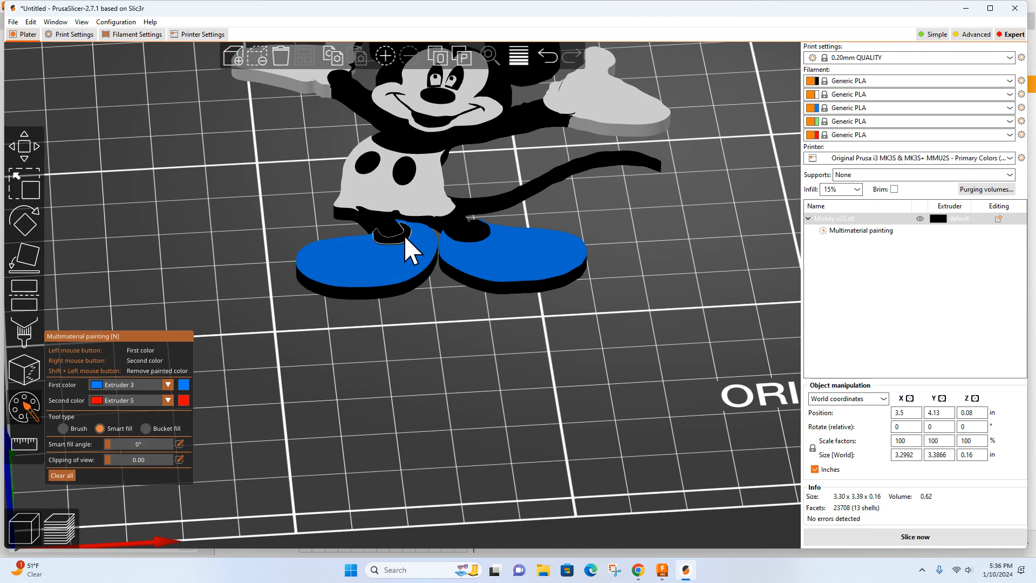
pyautogui.rightClick(463, 237)
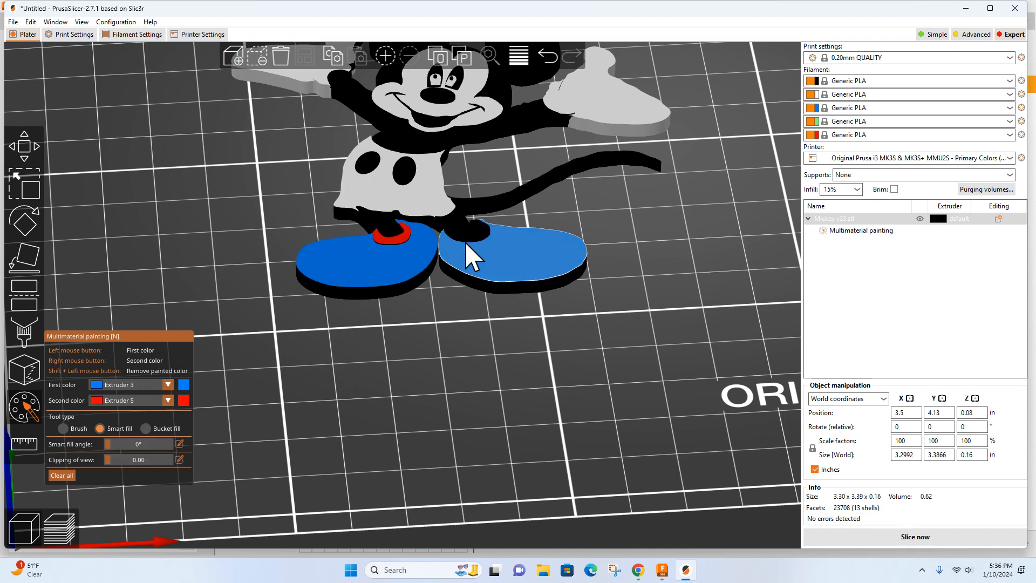
pyautogui.moveTo(468, 272)
pyautogui.mouseDown()
pyautogui.moveTo(432, 356)
pyautogui.moveTo(386, 289)
pyautogui.moveTo(460, 266)
pyautogui.moveTo(407, 347)
pyautogui.moveTo(383, 360)
pyautogui.mouseUp()
pyautogui.scroll(2, 564, 356)
pyautogui.scroll(-8, 564, 356)
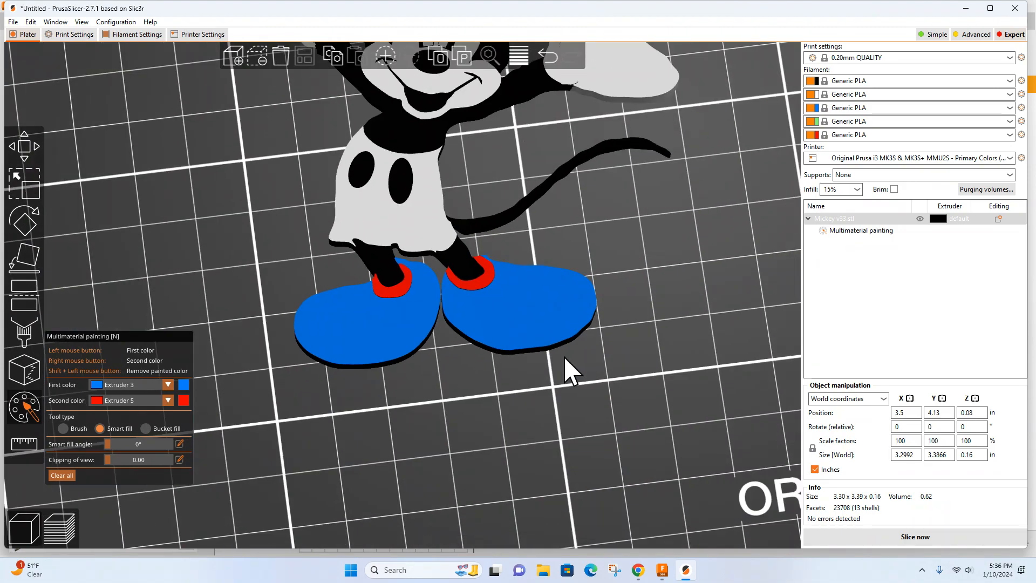
# Slice the painted Mickey model and review its sliced filament, cost and printing-time information along with the wipe tower
pyautogui.moveTo(519, 367); pyautogui.dragTo(437, 354)
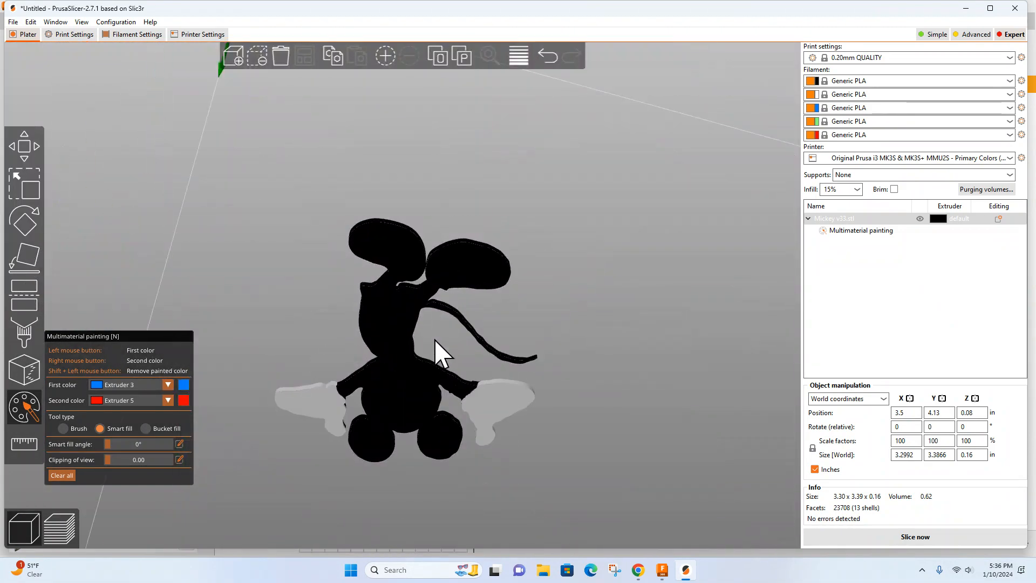
pyautogui.moveTo(615, 192); pyautogui.dragTo(579, 291)
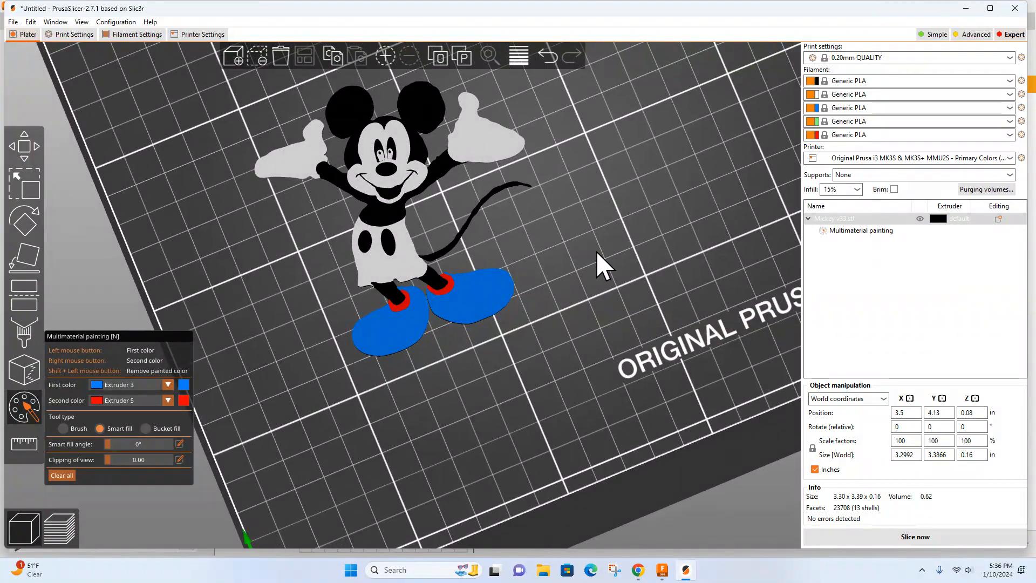
pyautogui.moveTo(596, 252); pyautogui.dragTo(590, 346)
pyautogui.moveTo(578, 303); pyautogui.dragTo(569, 294)
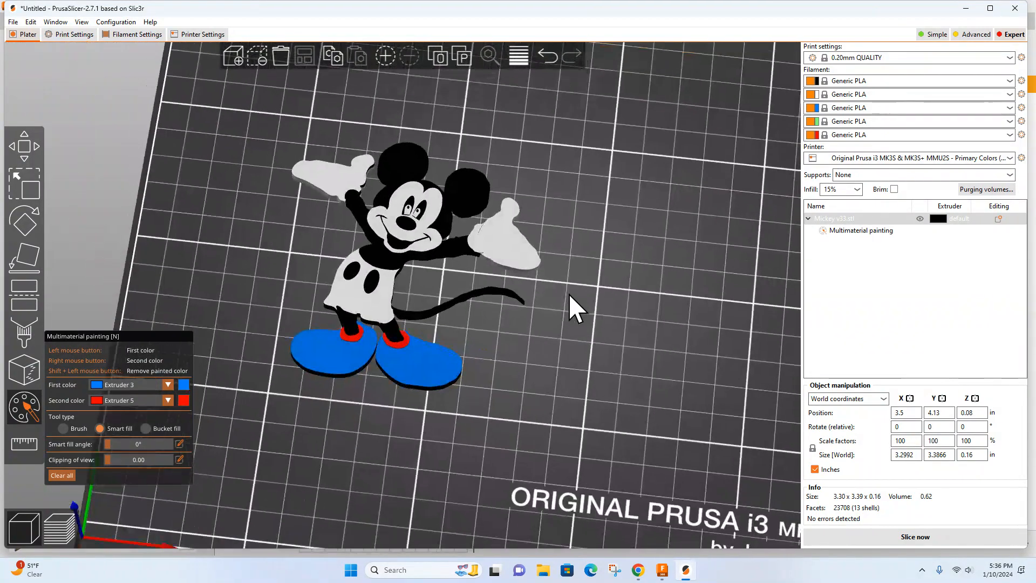
pyautogui.moveTo(556, 359); pyautogui.dragTo(557, 370)
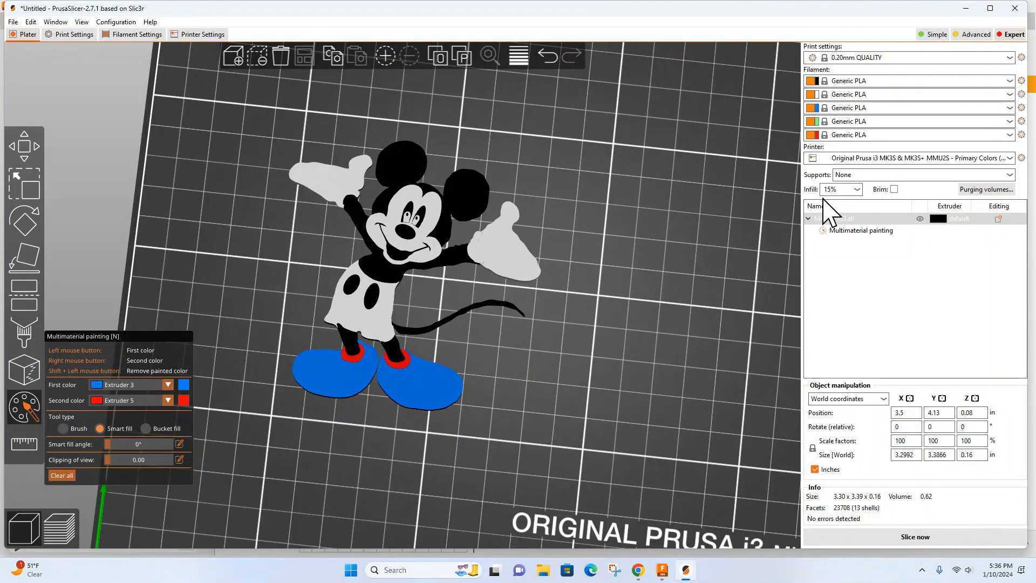
pyautogui.click(915, 536)
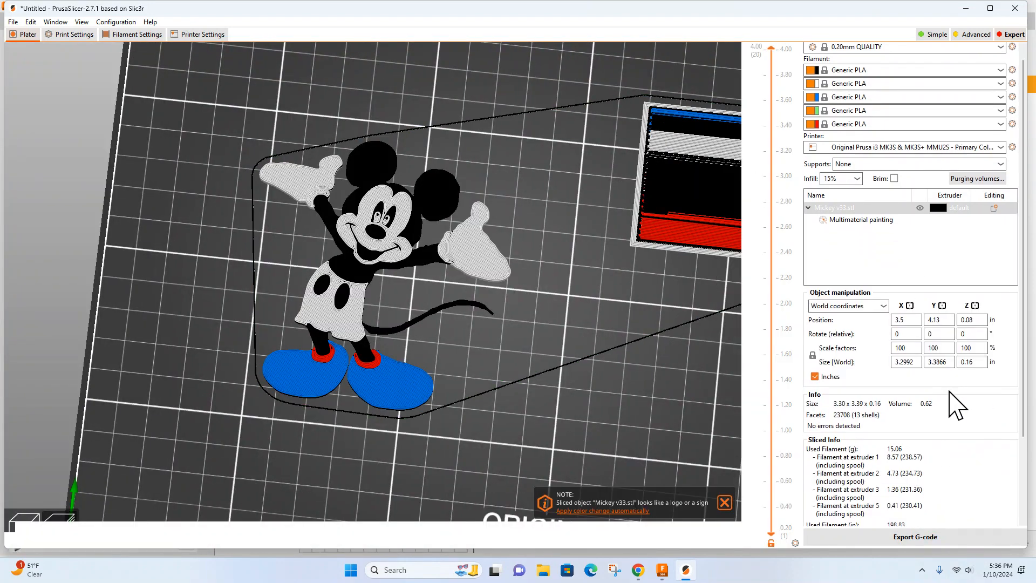
pyautogui.scroll(-5, 914, 498)
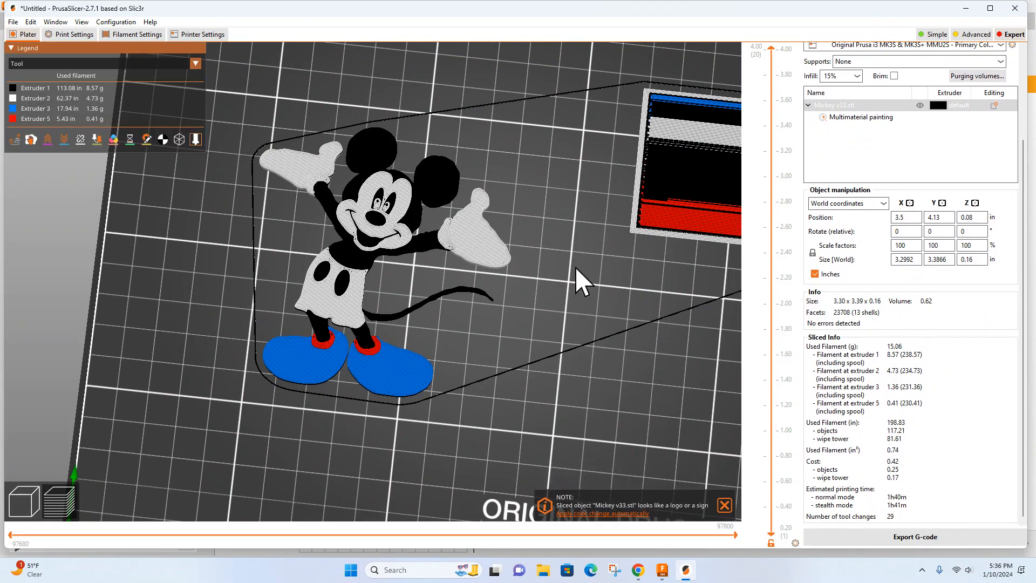
pyautogui.moveTo(574, 266); pyautogui.dragTo(474, 312, button='middle')
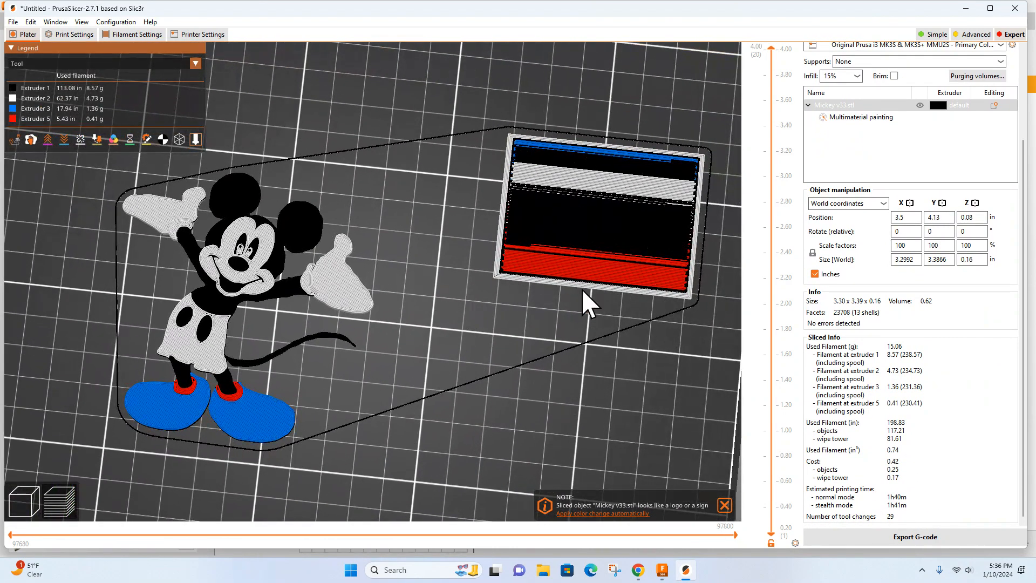
pyautogui.moveTo(581, 290); pyautogui.dragTo(497, 306)
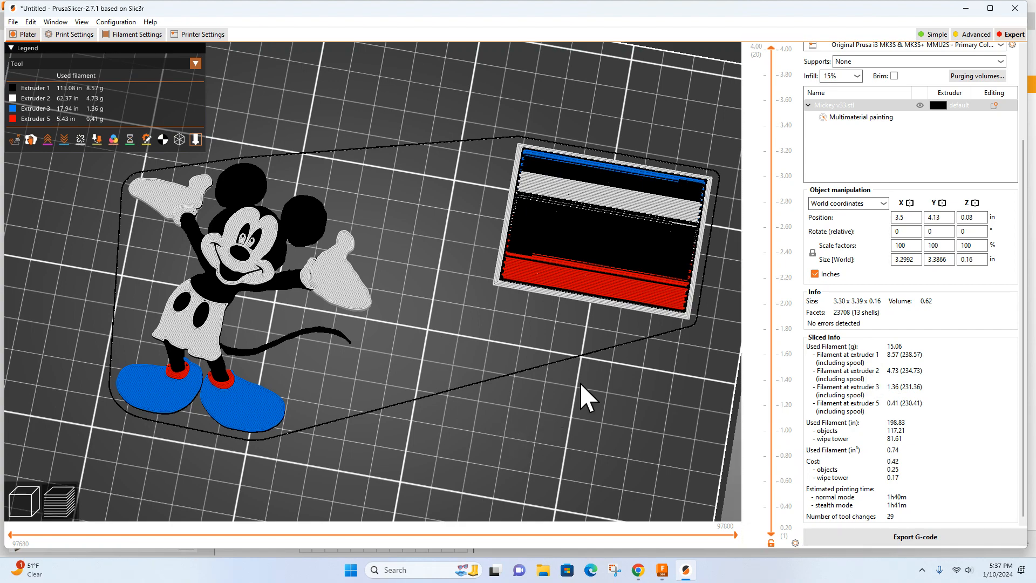
pyautogui.scroll(-6, 594, 211)
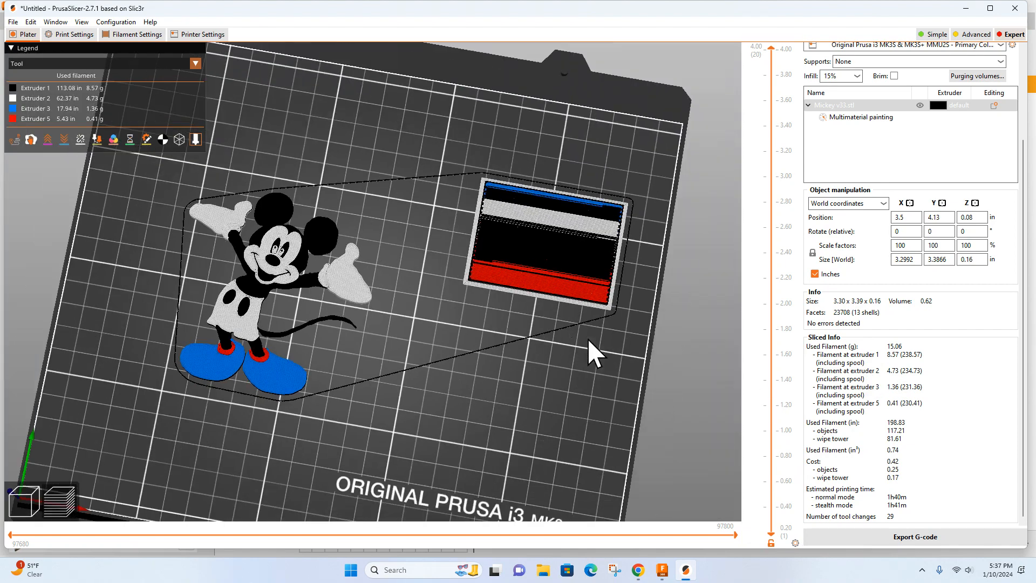
# Export the sliced Mickey model's G-code to the Downloads folder as Mickey v33_0.2mm_PLA,PLA,PLA,PLA_MK3SMMU2S_1h40m
pyautogui.moveTo(555, 377); pyautogui.dragTo(547, 350)
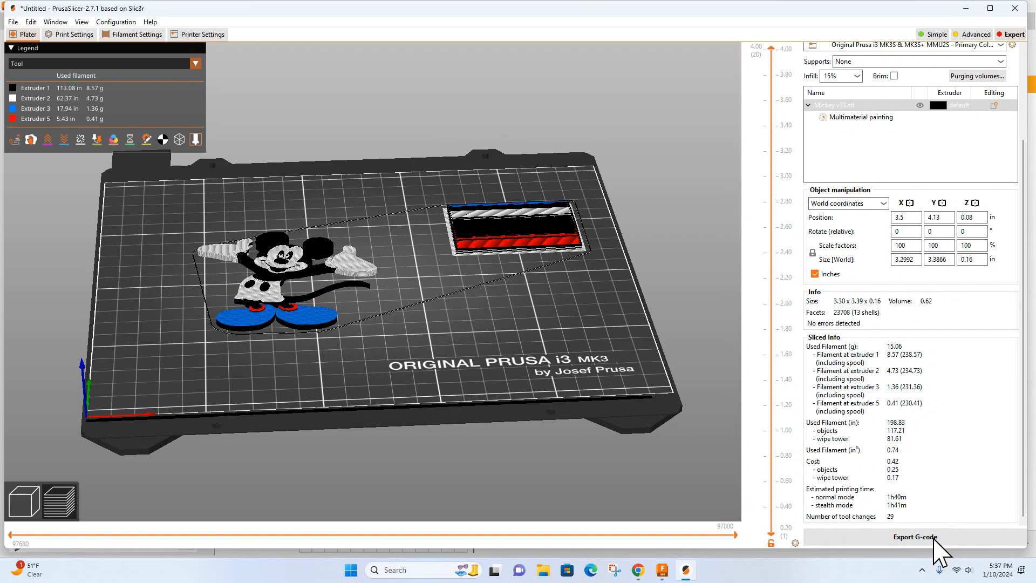
pyautogui.click(915, 537)
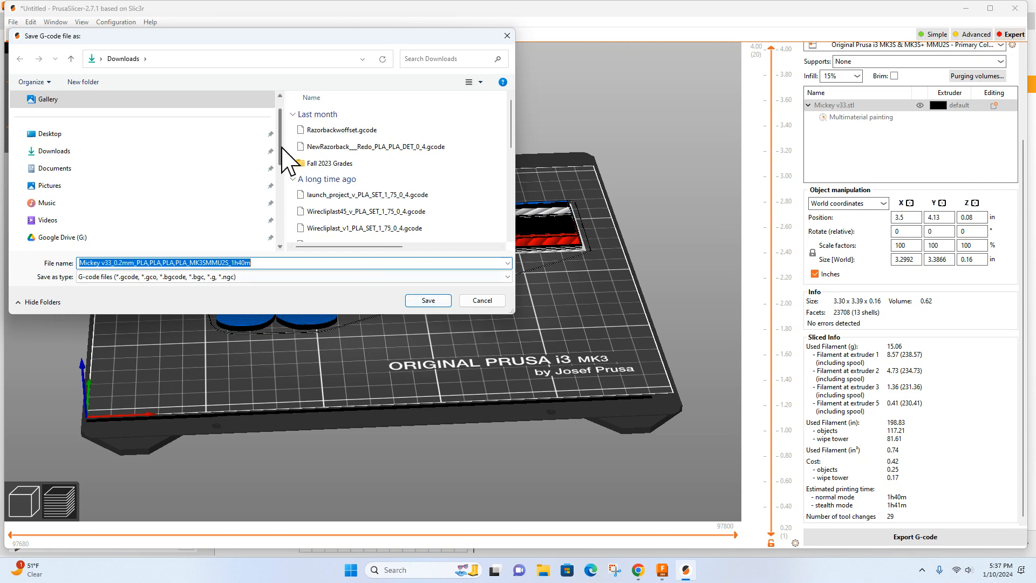
pyautogui.moveTo(282, 147); pyautogui.dragTo(294, 223)
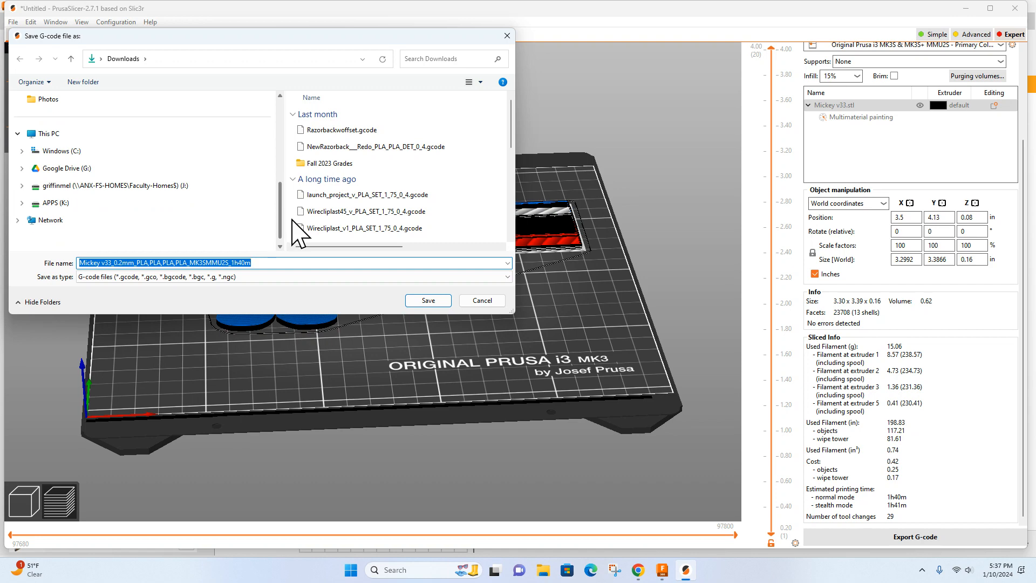
pyautogui.click(430, 304)
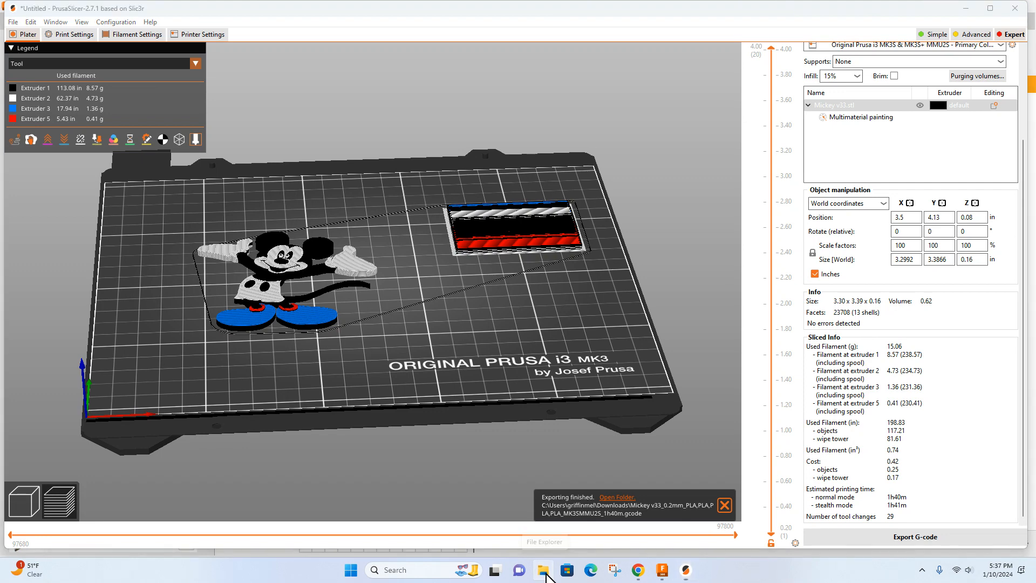
# Switch to File Explorer, look through the drives under This PC, and close it to return to PrusaSlicer
pyautogui.click(544, 570)
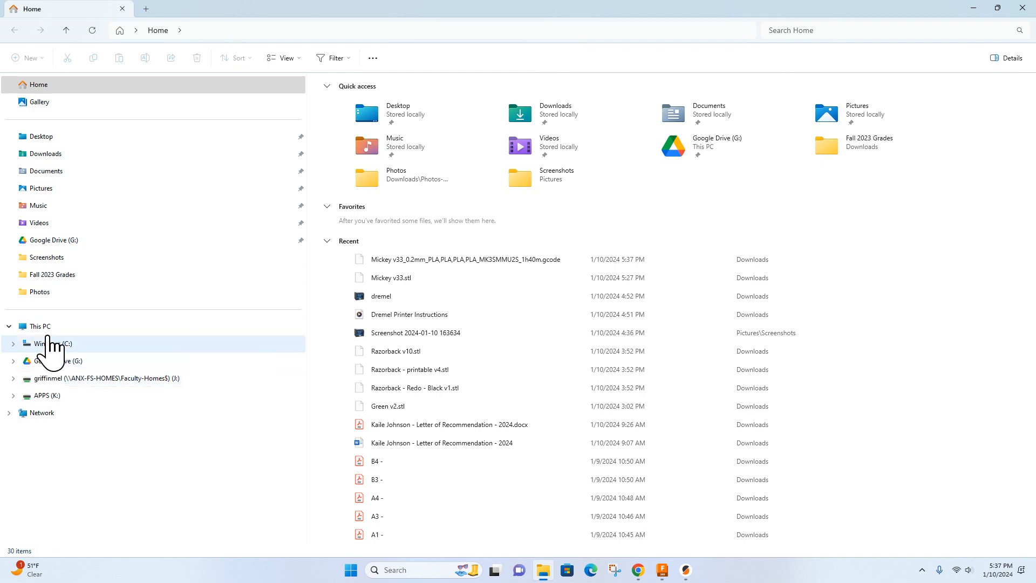
pyautogui.click(8, 327)
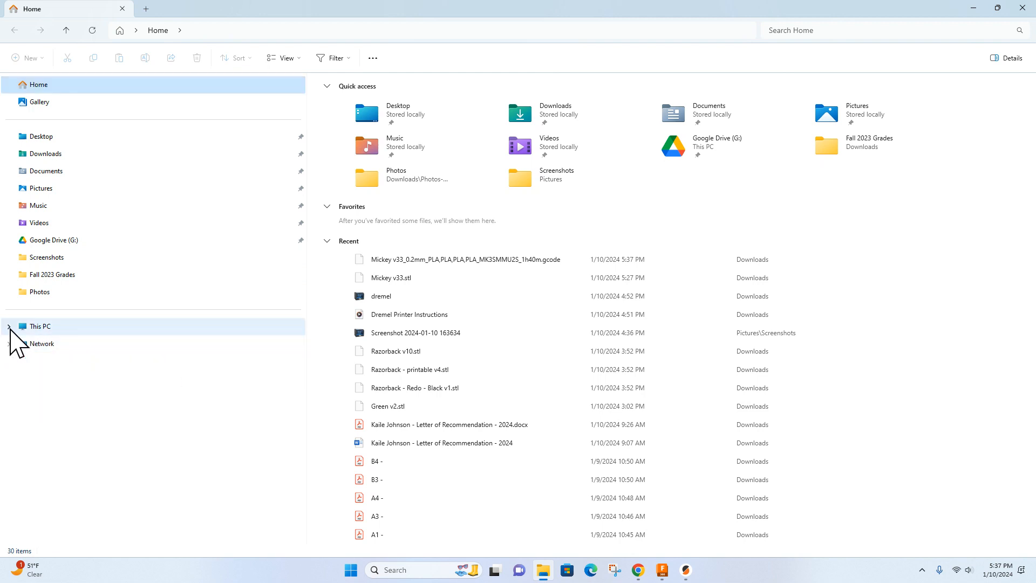
pyautogui.click(69, 330)
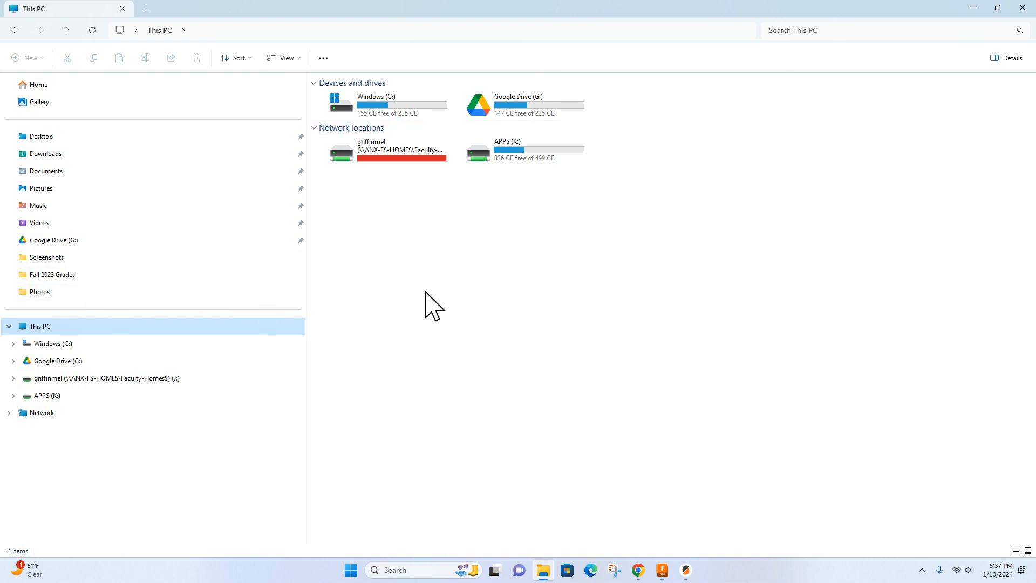
pyautogui.click(1029, 6)
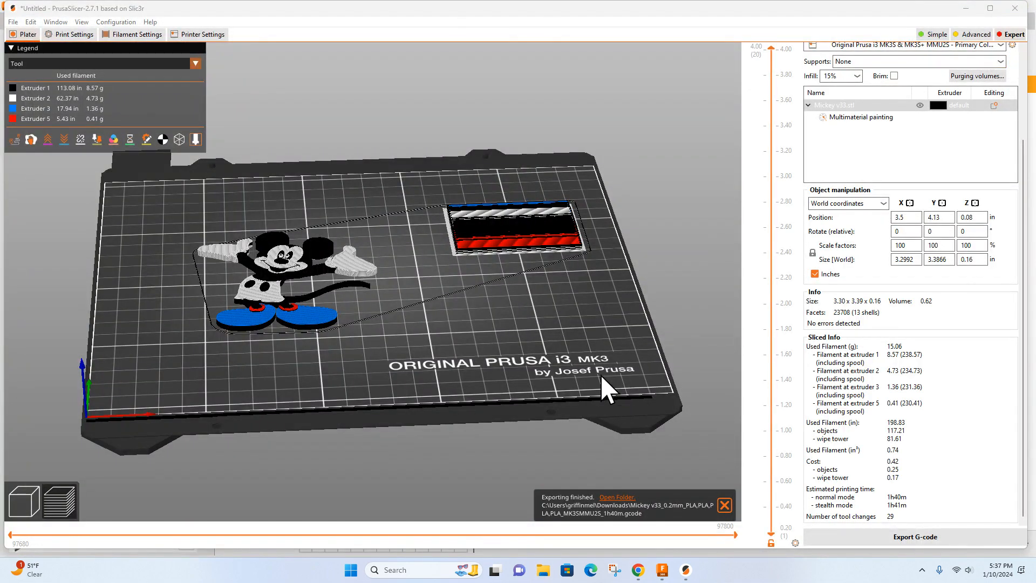